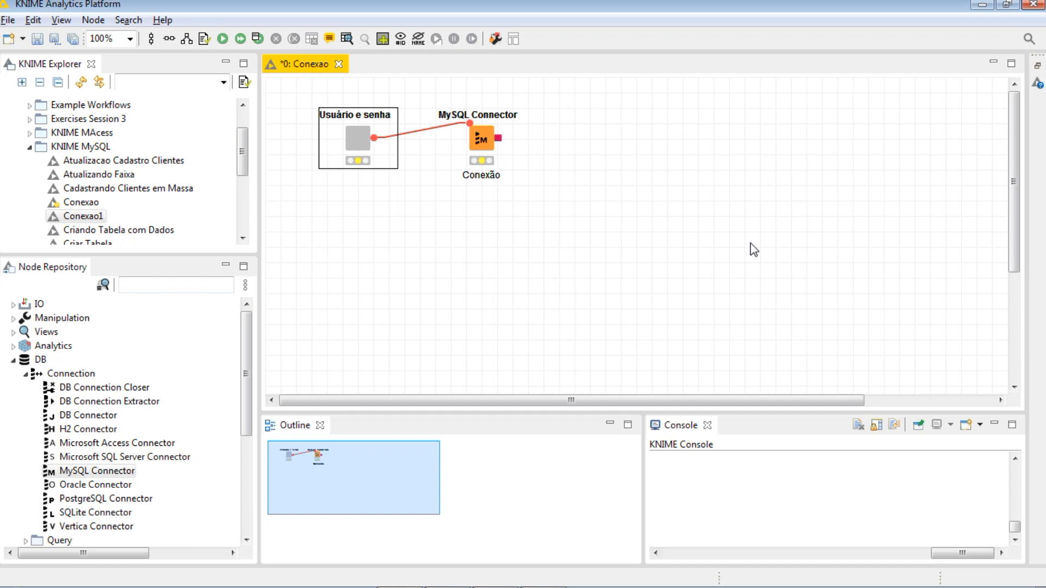
Examine the username and password options of the existing Usuário e senha component linked to the MySQL Connector
{"action": "double_click", "coordinate": [357, 145]}
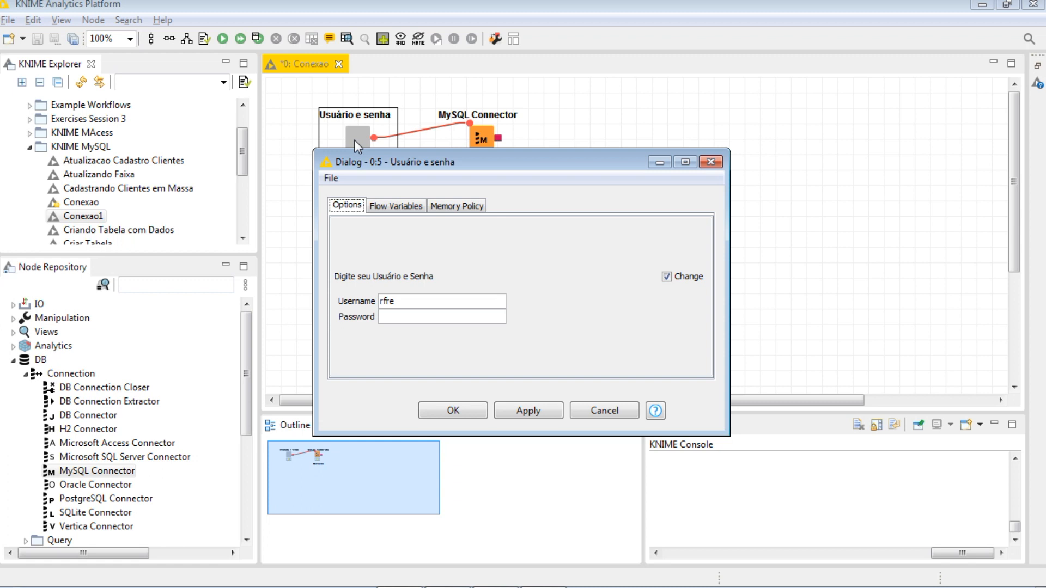
{"action": "left_click", "coordinate": [711, 161]}
{"action": "left_click", "coordinate": [482, 146]}
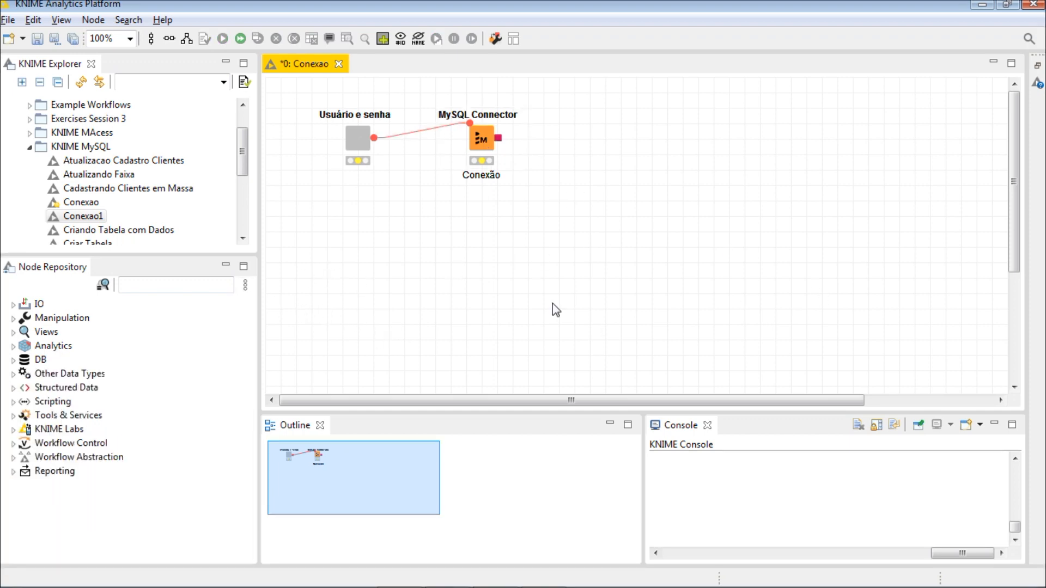
Search the node repository for "creden" and add a Credentials Input node to the canvas below the existing nodes
{"action": "left_click", "coordinate": [245, 247]}
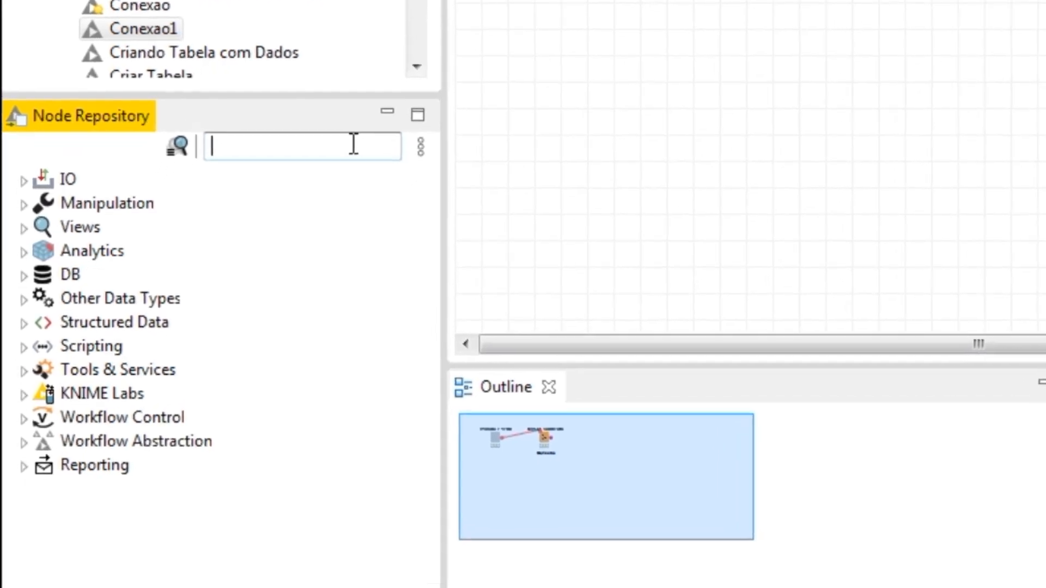
{"action": "type", "text": "creden"}
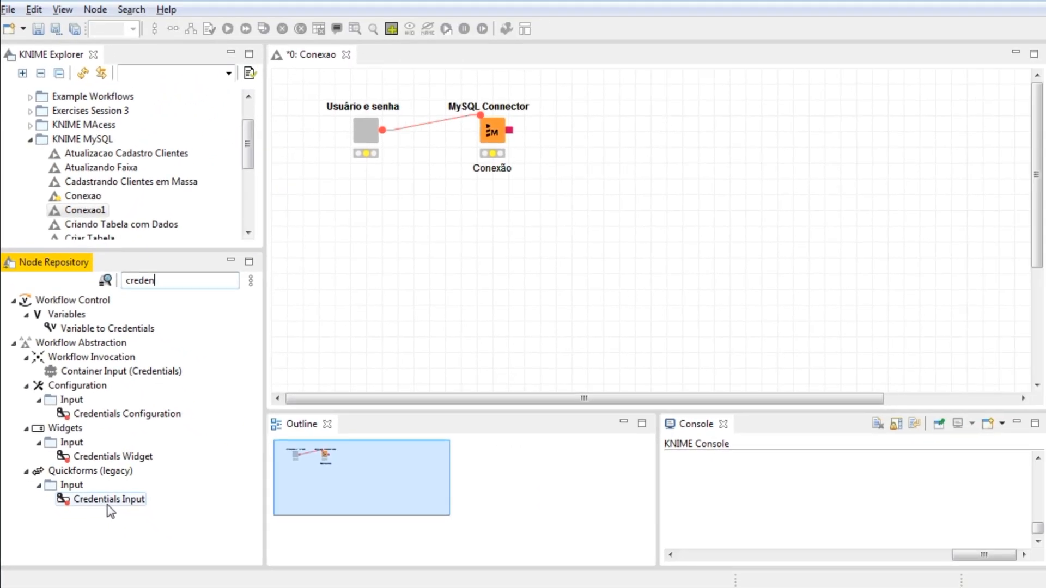
{"action": "left_click_drag", "start_coordinate": [104, 504], "coordinate": [384, 316]}
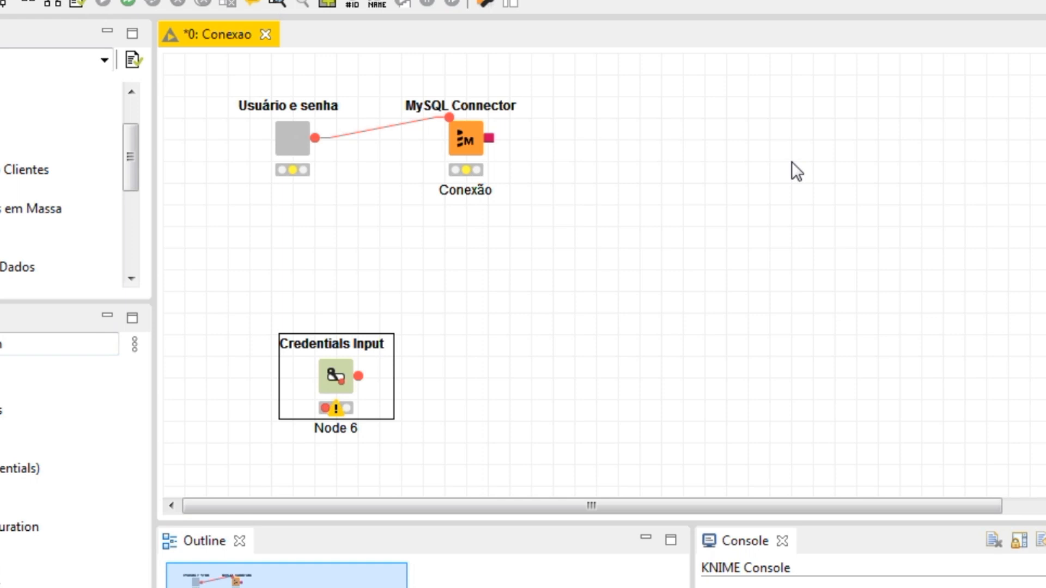
Set the Credentials Input node's label to "digite usuário e senha" and its description to "Credenciais conexão mysql"
{"action": "double_click", "coordinate": [334, 372]}
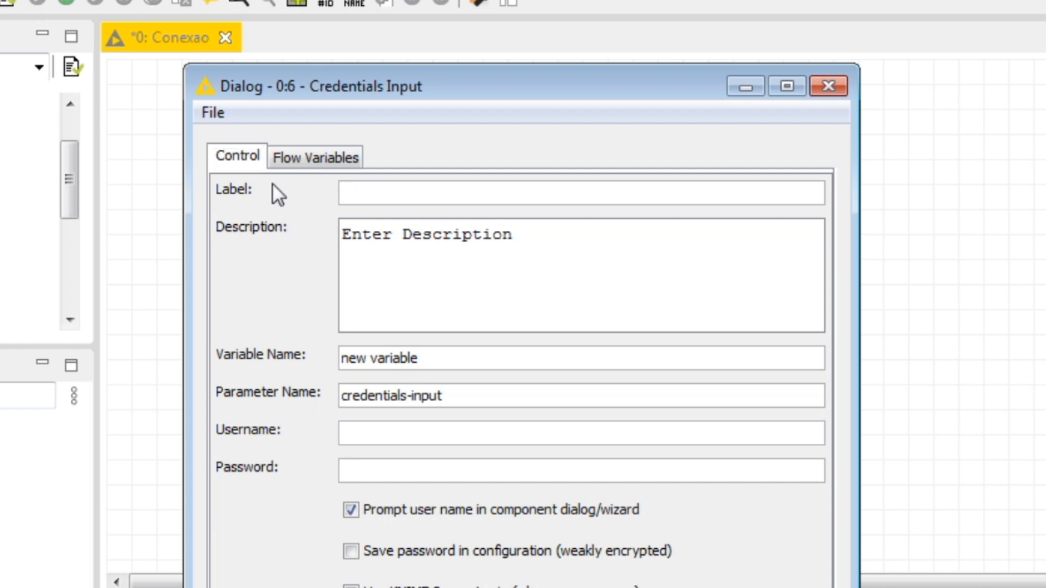
{"action": "type", "text": "digite usuário e senha"}
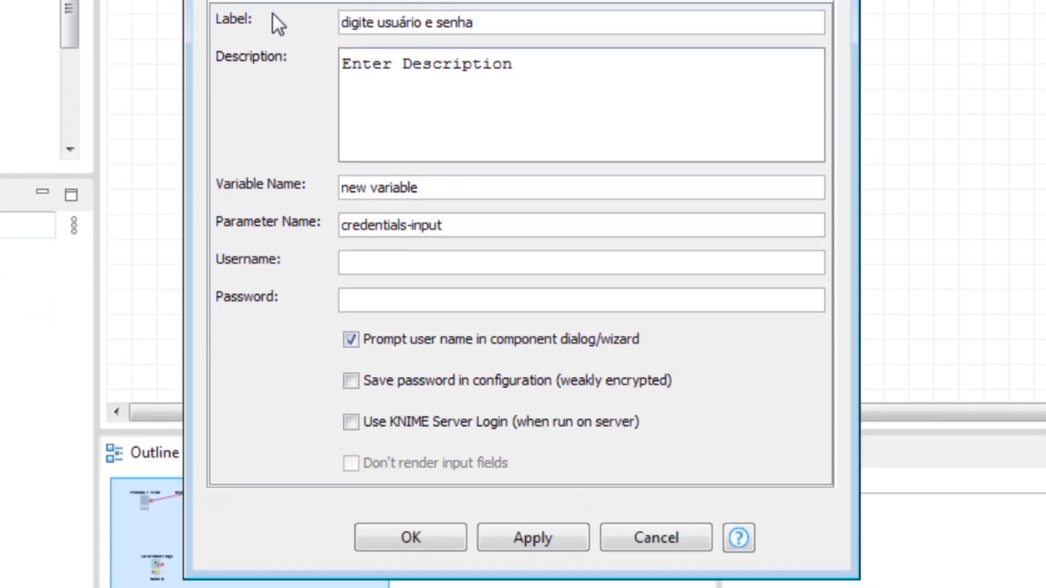
{"action": "left_click_drag", "start_coordinate": [551, 69], "coordinate": [250, 67]}
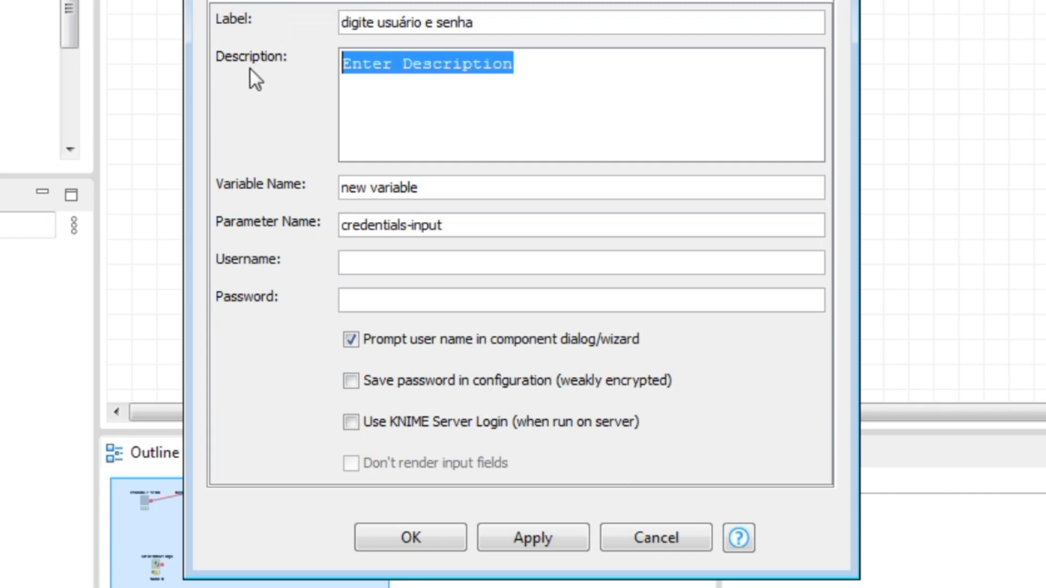
{"action": "type", "text": "Credenciais"}
{"action": "key", "text": "BackSpace"}
{"action": "key", "text": "BackSpace"}
{"action": "type", "text": "ais conexão my"}
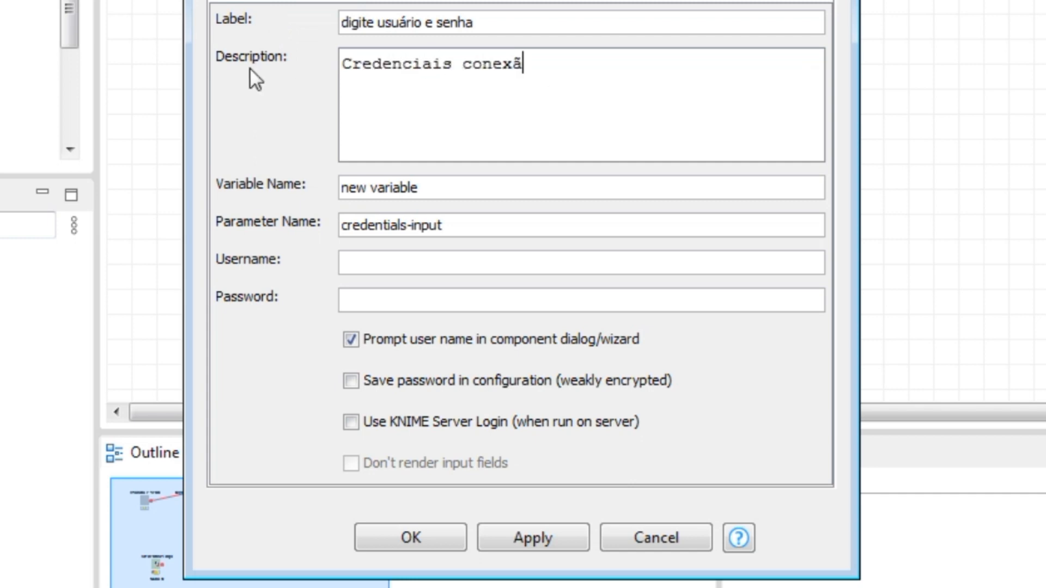
{"action": "type", "text": "sql"}
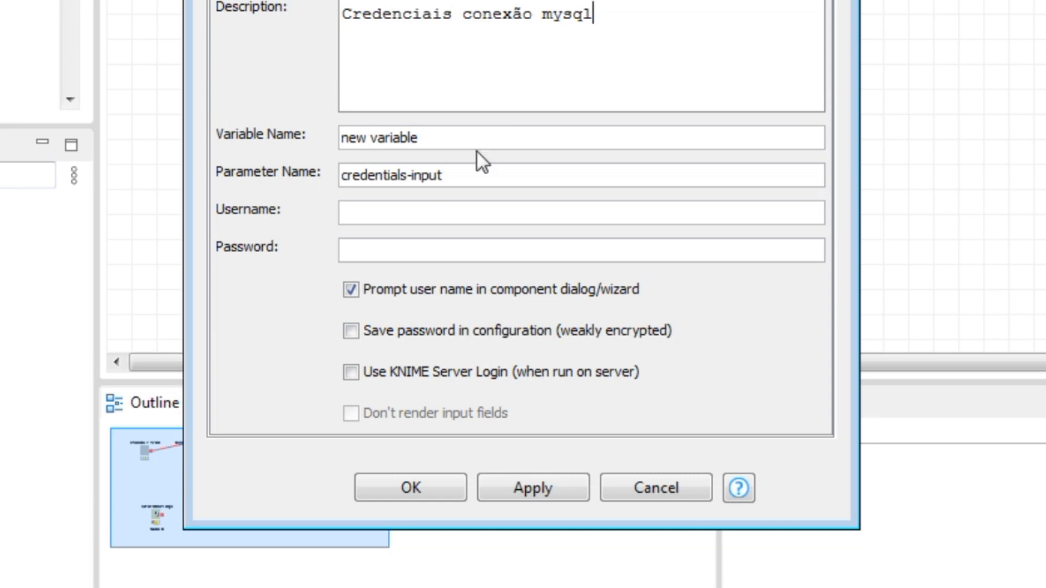
Set the Credentials Input node's variable name to "credenciais" and accept the configuration
{"action": "left_click_drag", "start_coordinate": [452, 142], "coordinate": [271, 123]}
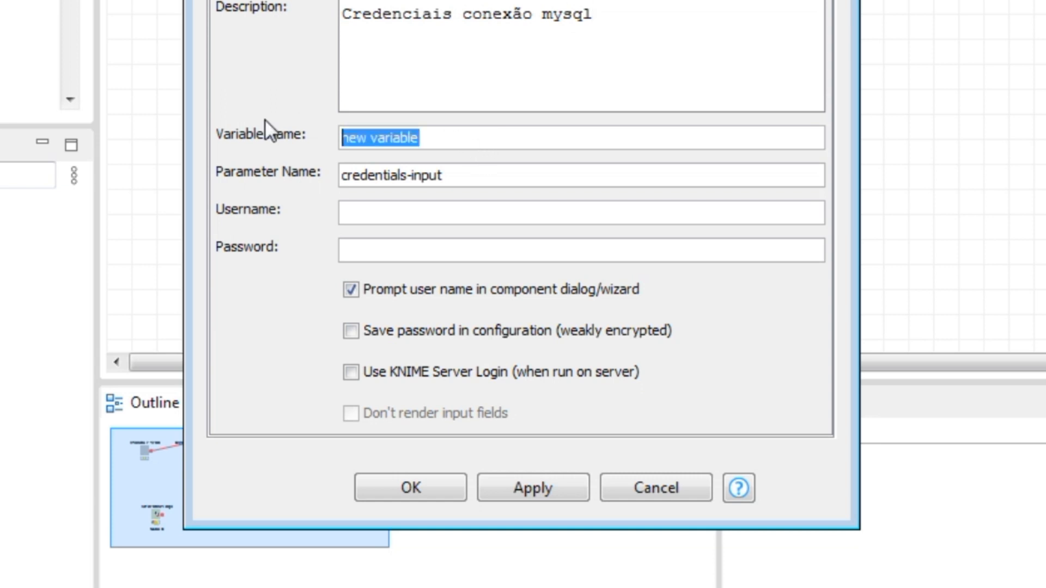
{"action": "type", "text": "credenciais"}
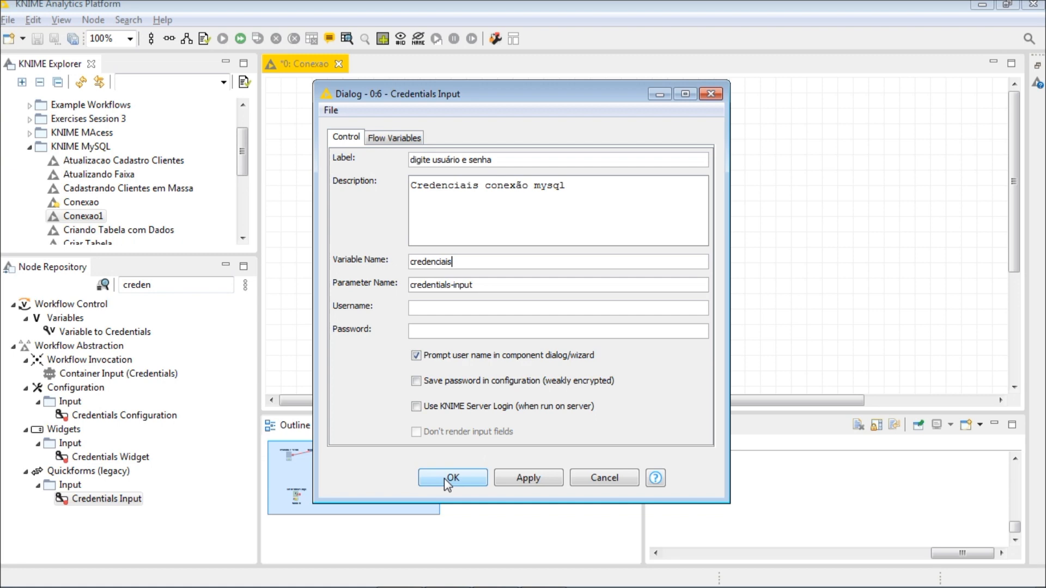
{"action": "left_click", "coordinate": [428, 487]}
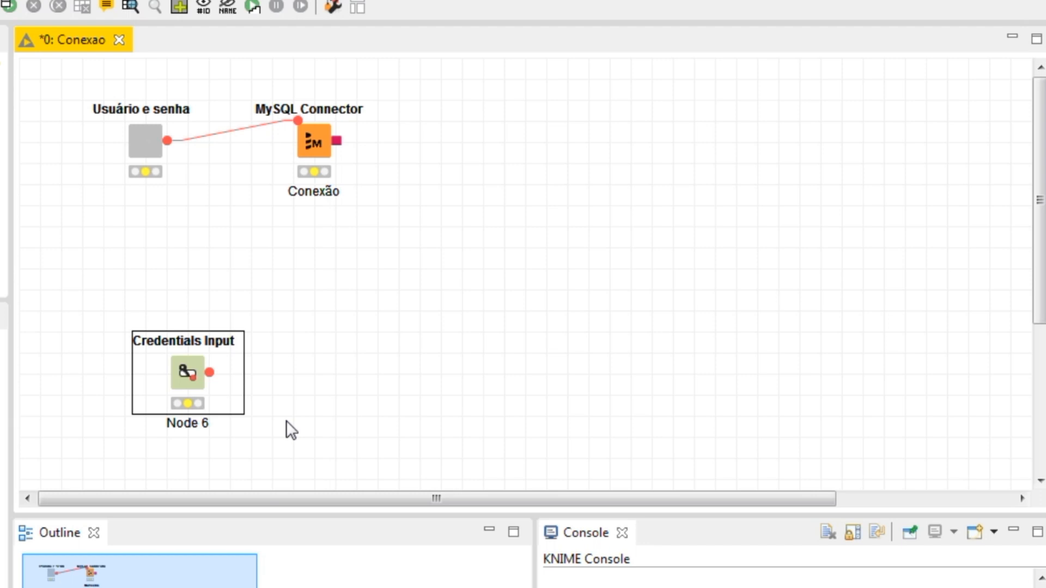
{"action": "left_click", "coordinate": [291, 431]}
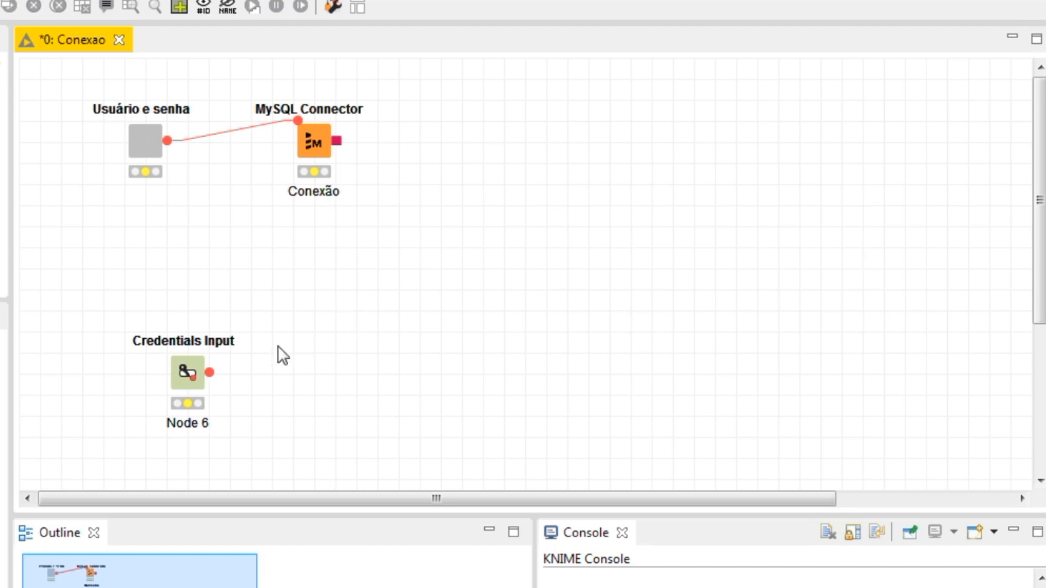
Create a component named "Usuário e senha" from the Credentials Input node
{"action": "left_click", "coordinate": [185, 373]}
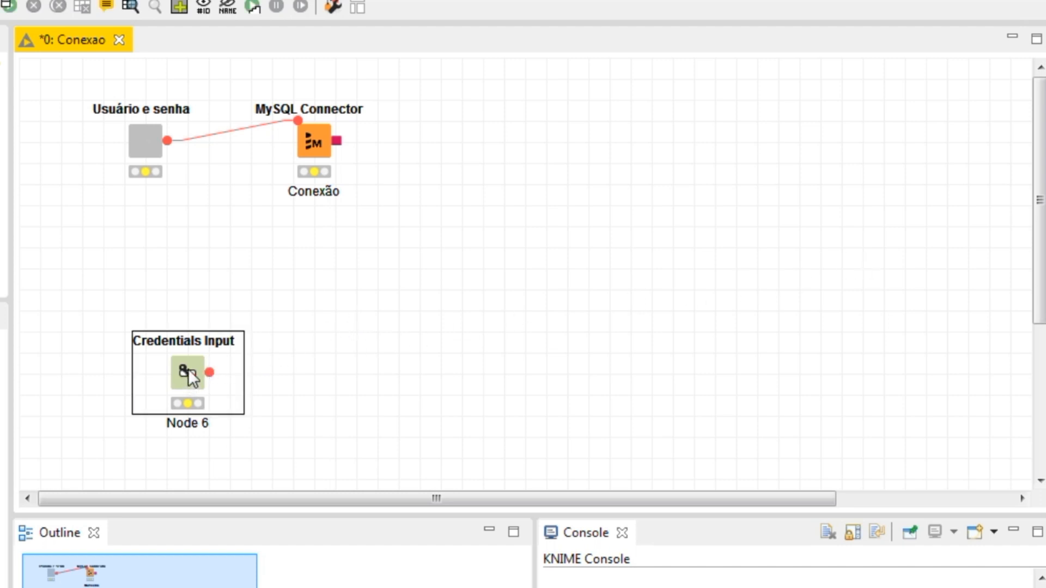
{"action": "right_click", "coordinate": [188, 368]}
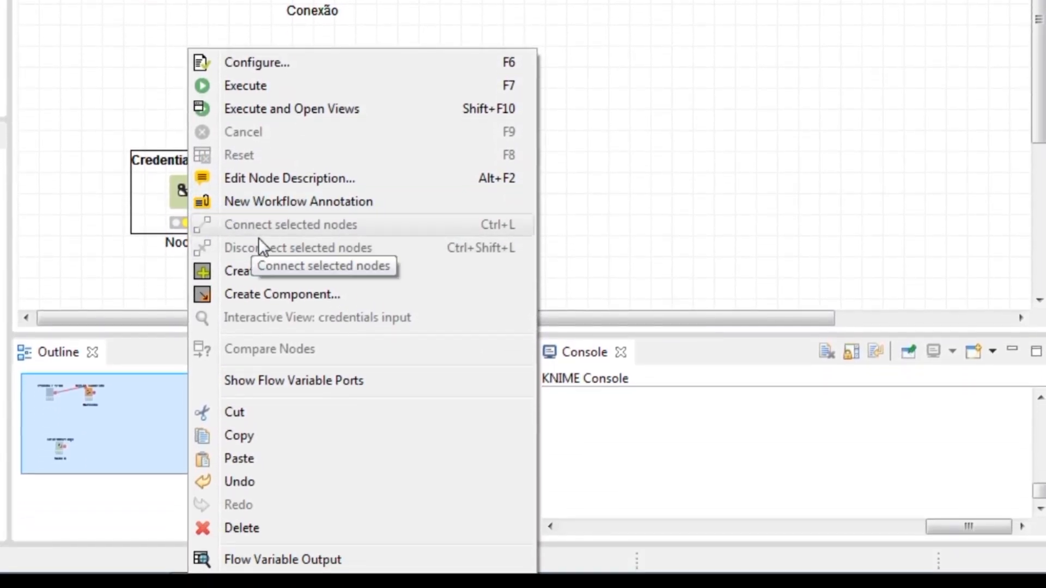
{"action": "left_click", "coordinate": [276, 293]}
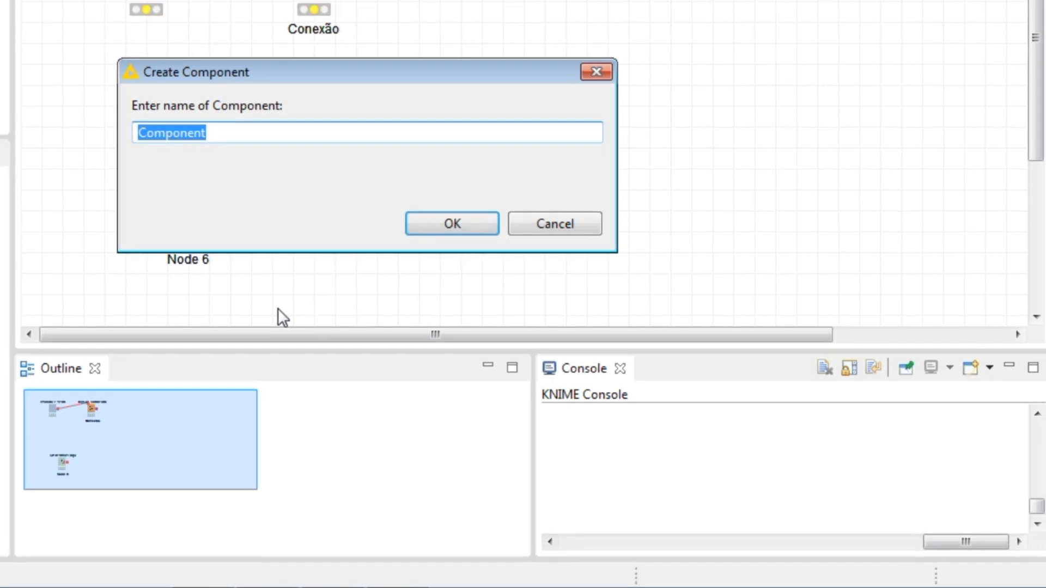
{"action": "type", "text": "Usuário e senha"}
{"action": "left_click", "coordinate": [465, 384]}
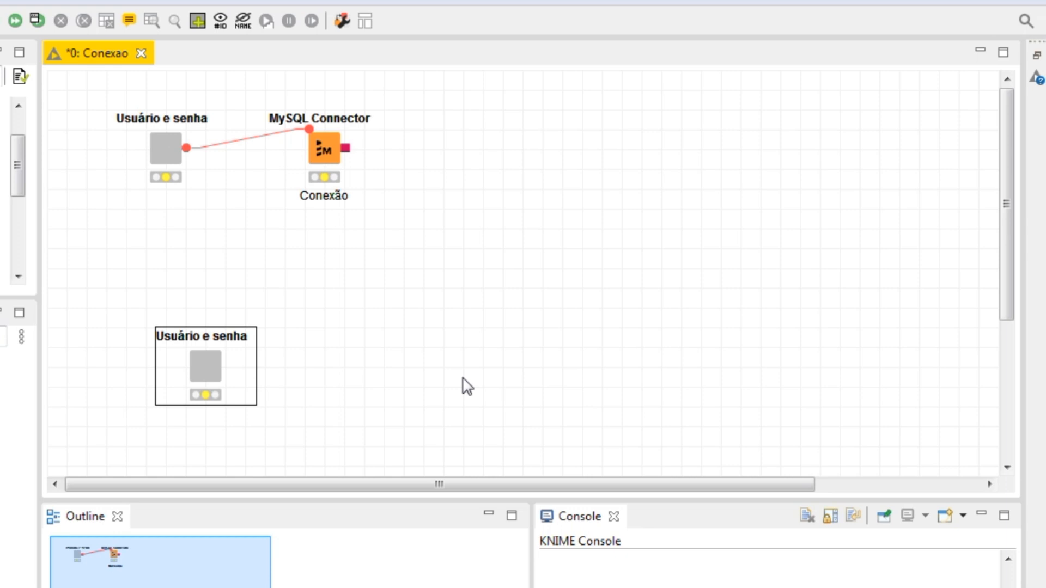
Open the new Usuário e senha component and connect the Credentials Input flow variable port to the Component Output node
{"action": "right_click", "coordinate": [206, 379]}
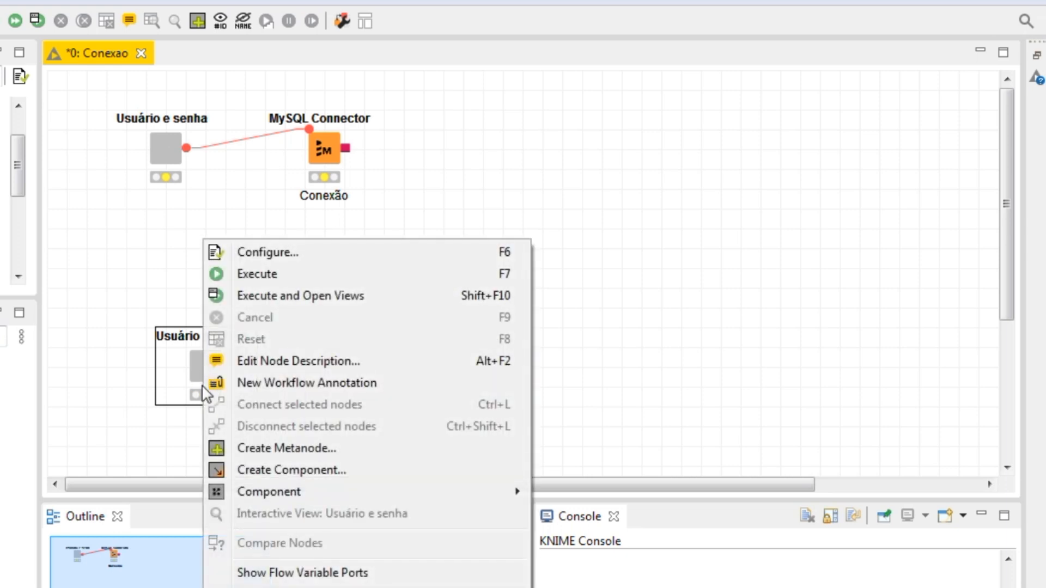
{"action": "mouse_move", "coordinate": [507, 492]}
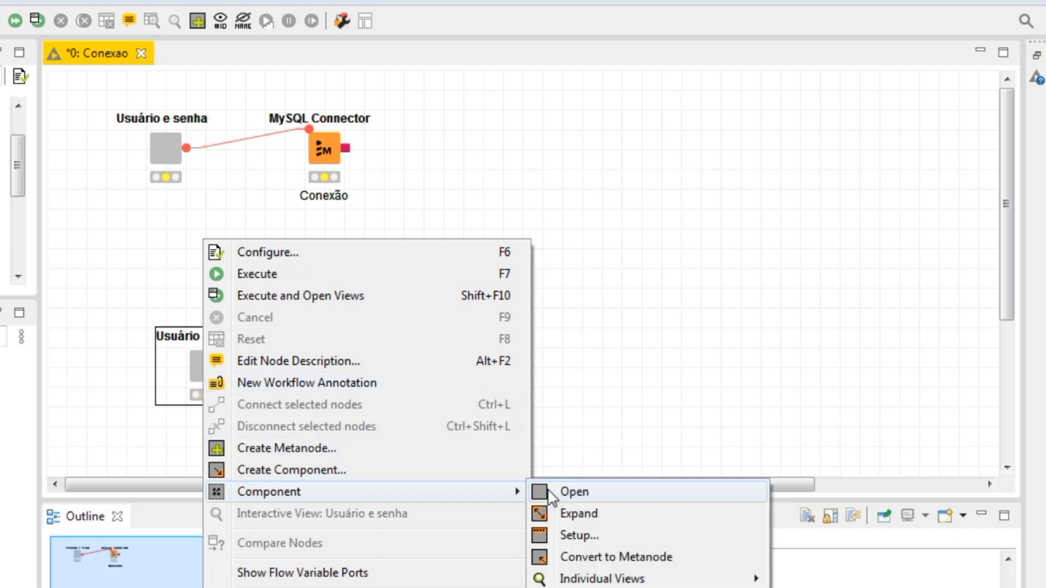
{"action": "left_click", "coordinate": [574, 492]}
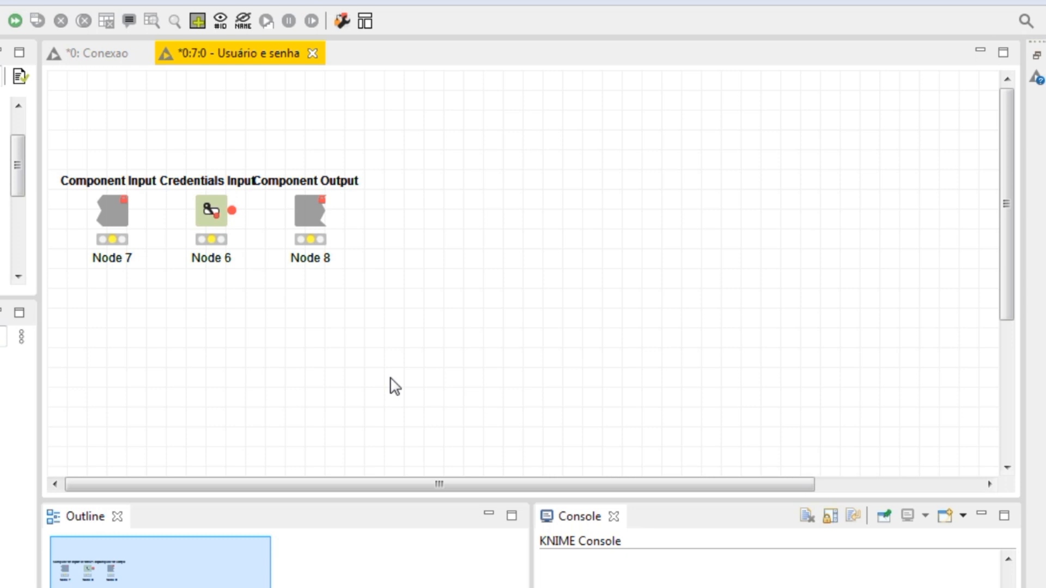
{"action": "left_click_drag", "start_coordinate": [235, 211], "coordinate": [308, 220]}
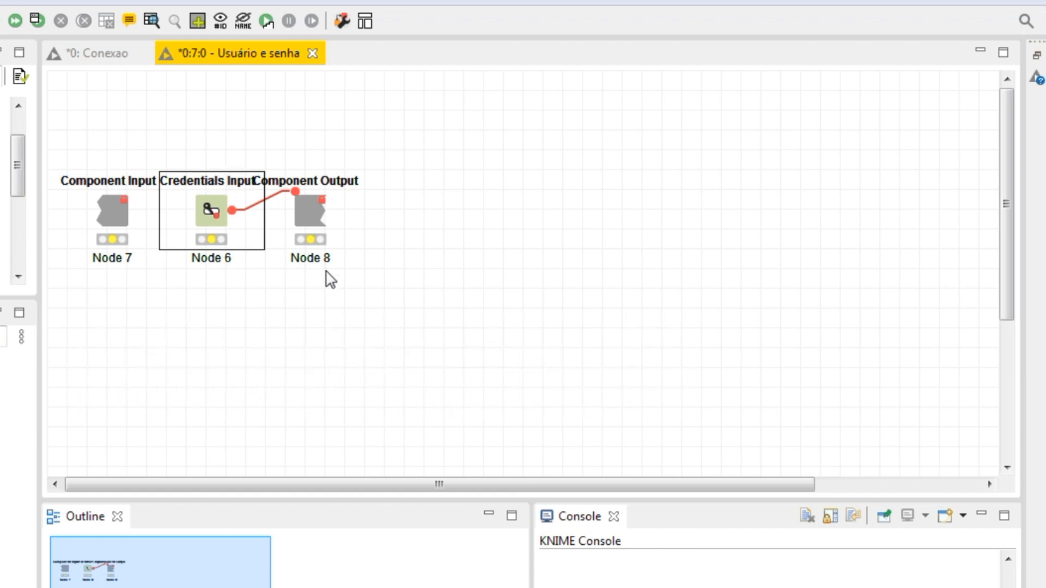
Configure the Component Output node to include the credenciais variable outside the component
{"action": "double_click", "coordinate": [310, 220]}
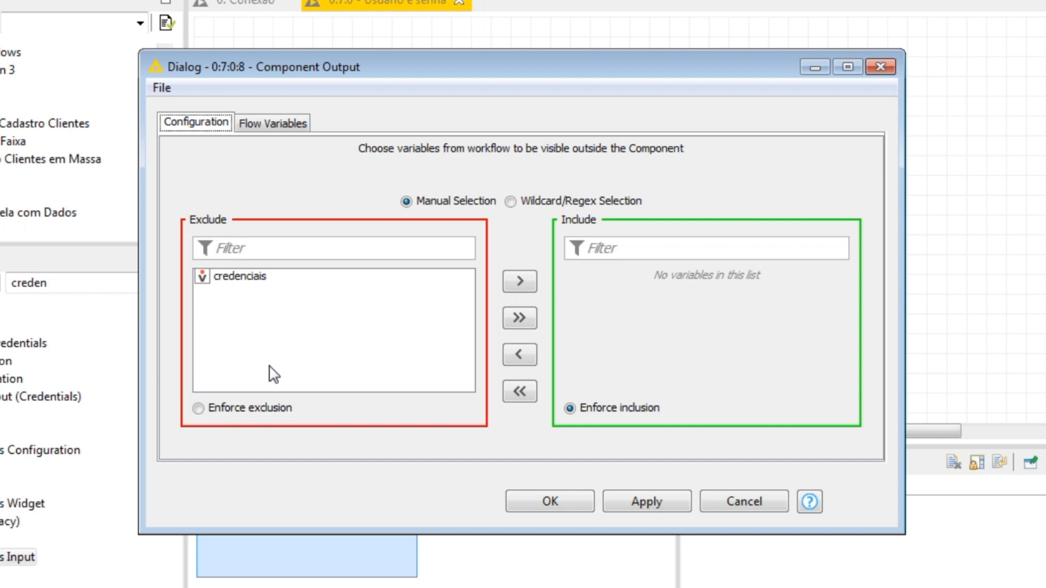
{"action": "left_click", "coordinate": [260, 279]}
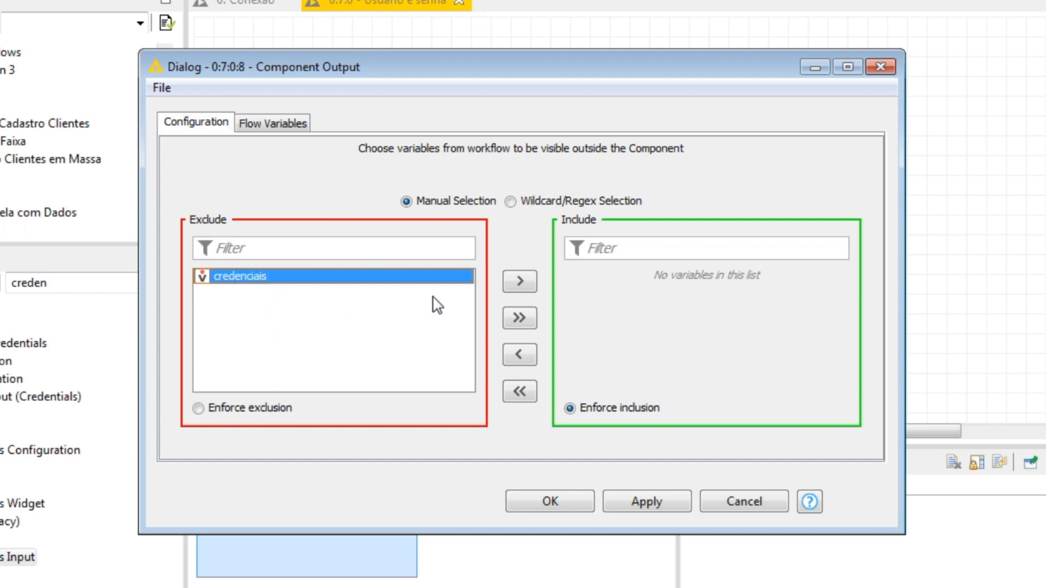
{"action": "left_click", "coordinate": [523, 282]}
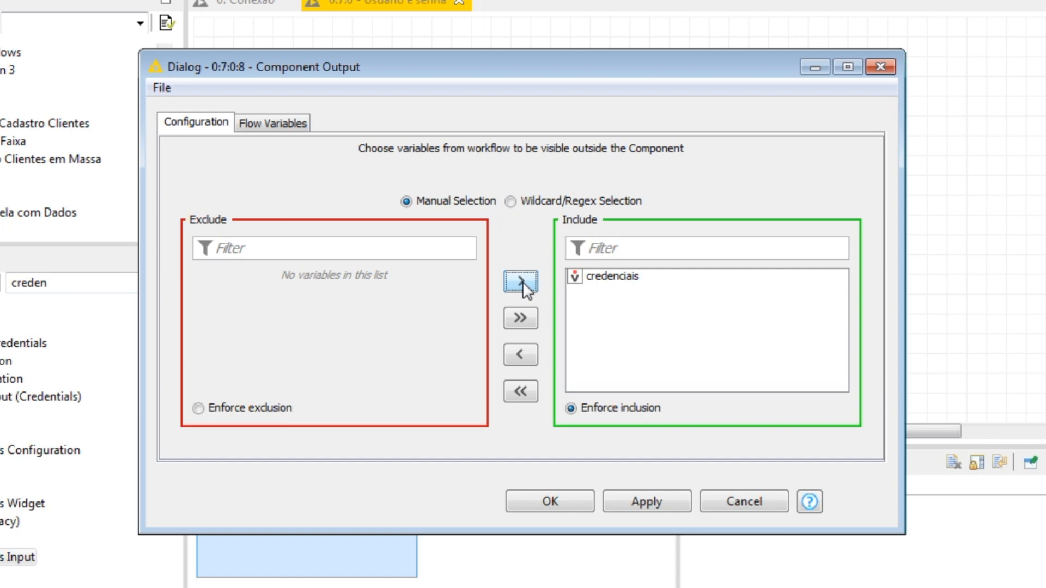
{"action": "left_click", "coordinate": [550, 501]}
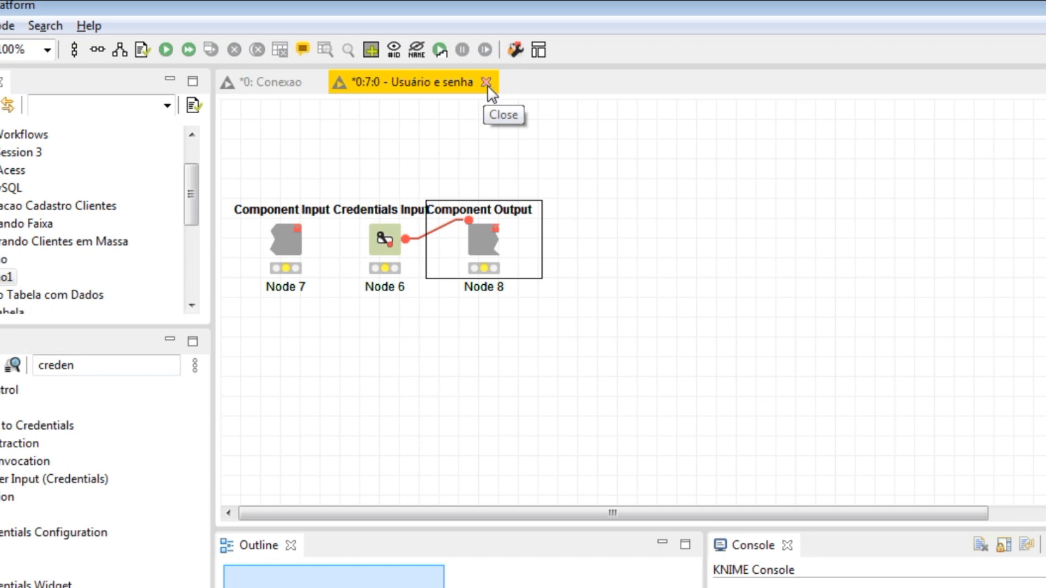
Close the component's inner workflow and save the Conexao workflow
{"action": "left_click", "coordinate": [486, 83]}
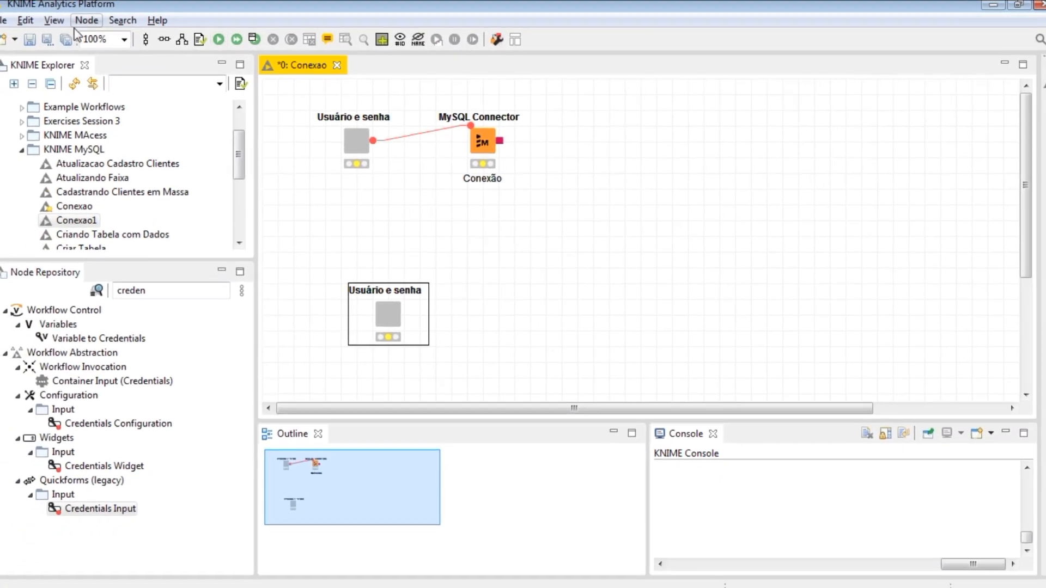
{"action": "left_click", "coordinate": [29, 39]}
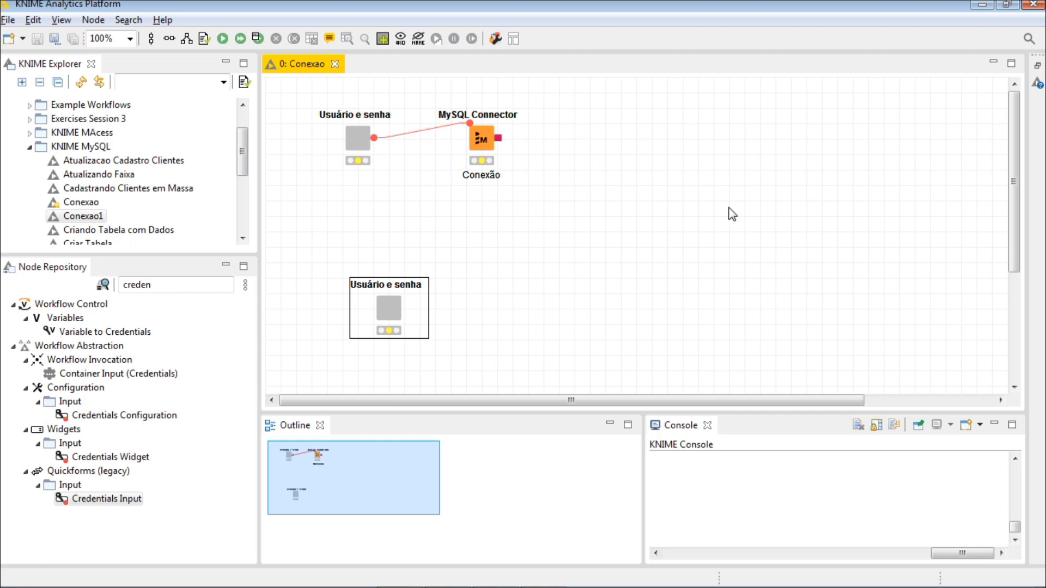
In the new Usuário e senha component, enable Change for the credentials, enter the database username and password, and confirm
{"action": "double_click", "coordinate": [394, 305]}
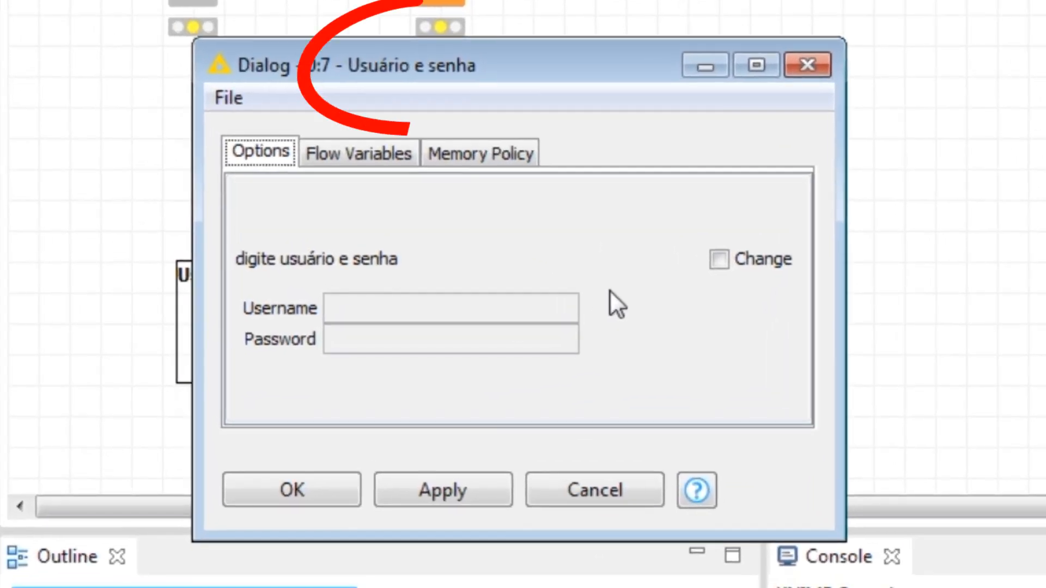
{"action": "left_click", "coordinate": [717, 261]}
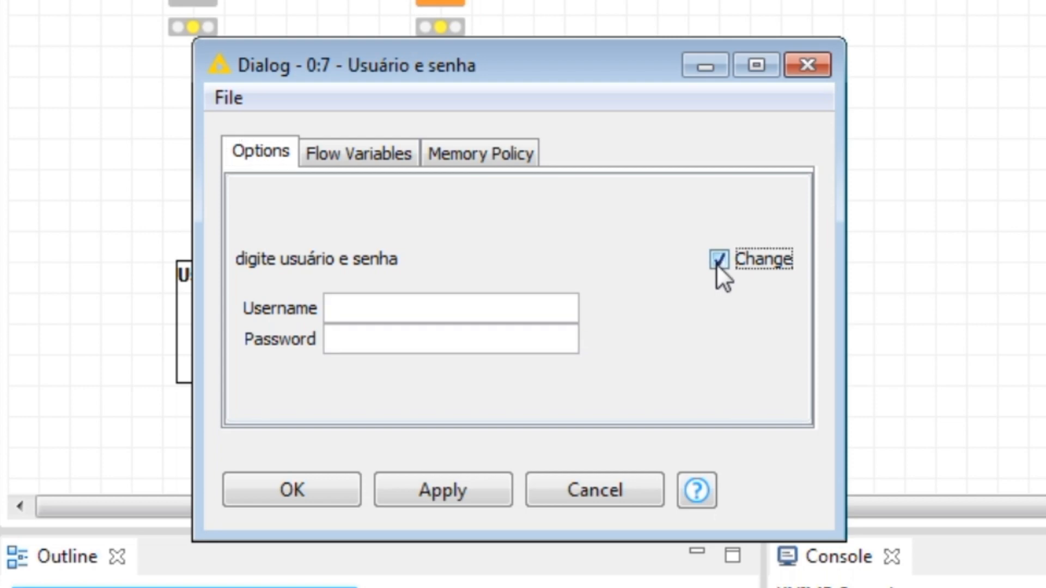
{"action": "left_click", "coordinate": [412, 309]}
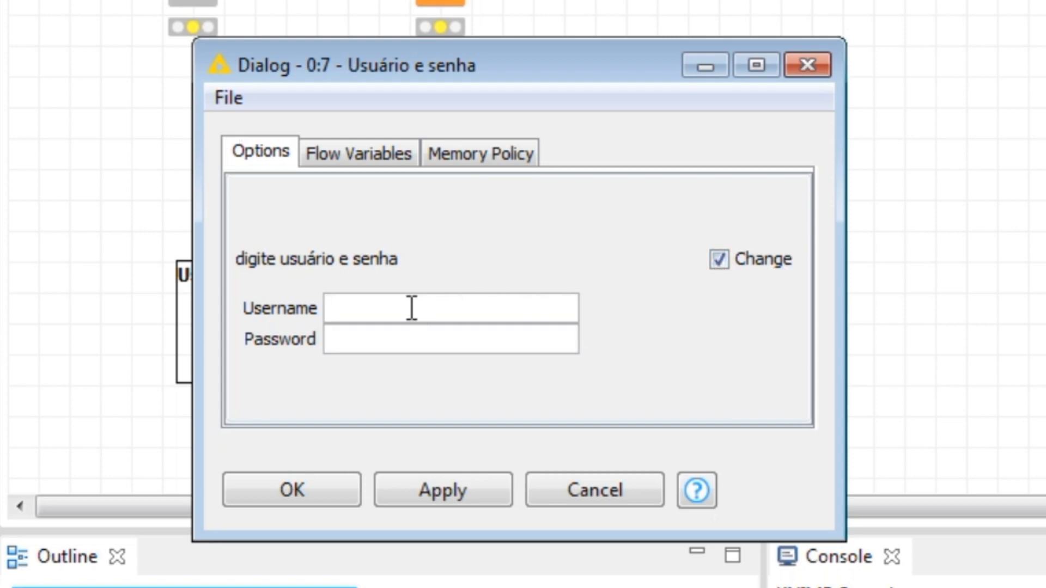
{"action": "type", "text": "rfre"}
{"action": "key", "text": "Tab"}
{"action": "type", "text": "************"}
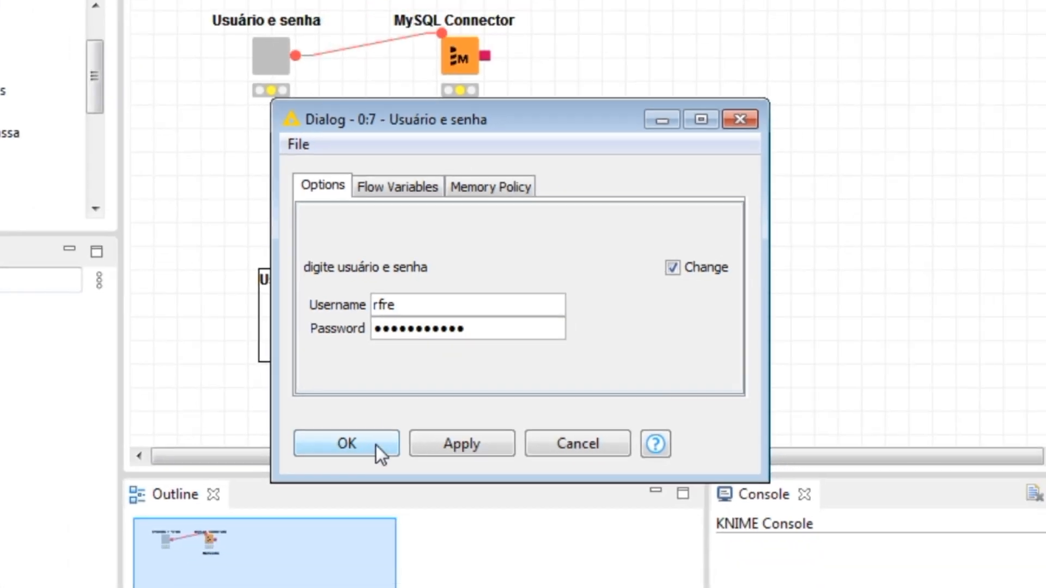
{"action": "left_click", "coordinate": [375, 446]}
Execute the new Usuário e senha component
{"action": "right_click", "coordinate": [330, 312]}
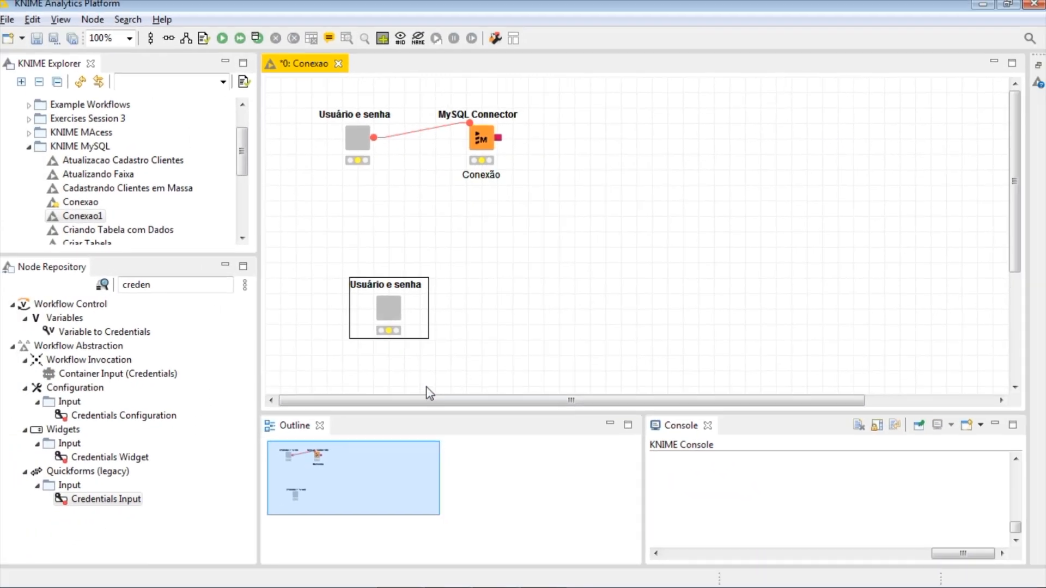
{"action": "left_click", "coordinate": [429, 240]}
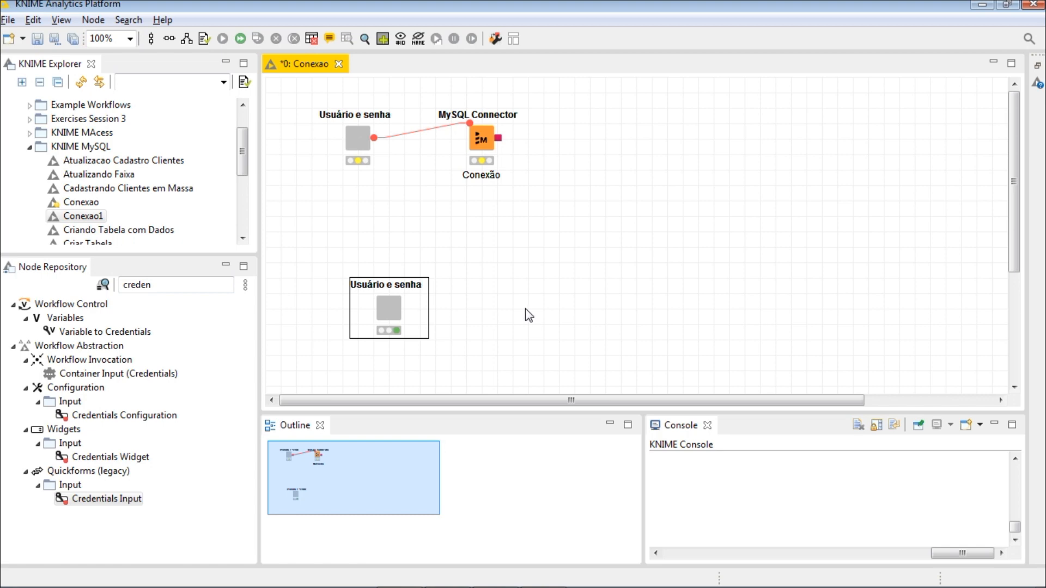
Show the flow variable ports of the new Usuário e senha component and connect its variable output to the MySQL Connector
{"action": "right_click", "coordinate": [390, 310]}
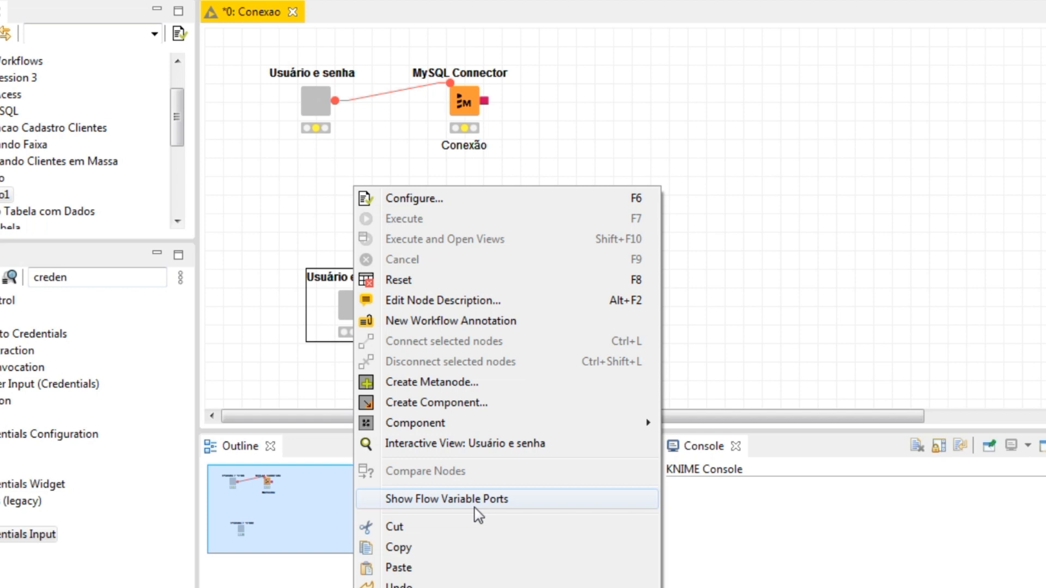
{"action": "left_click", "coordinate": [475, 507]}
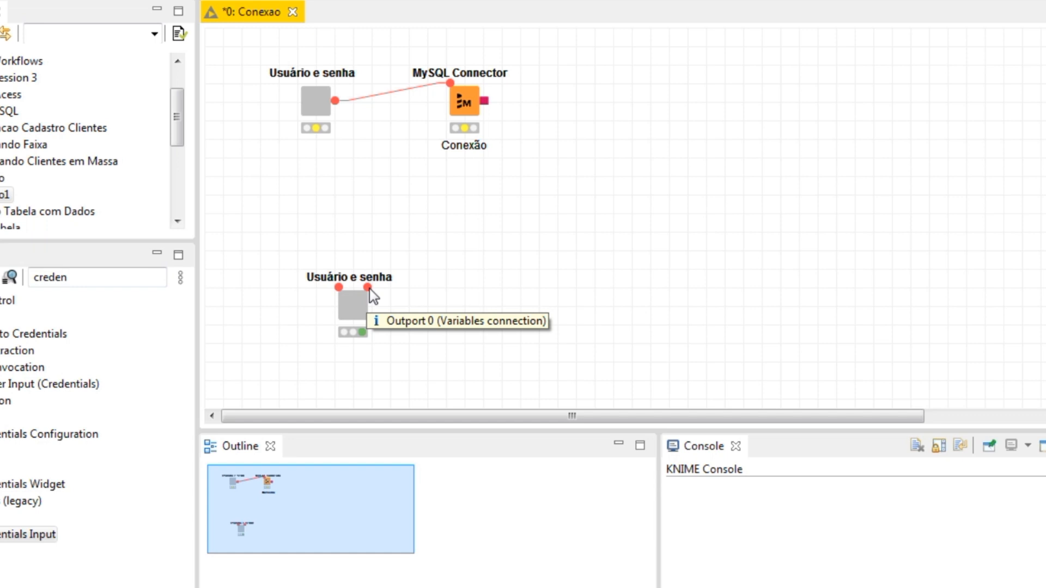
{"action": "left_click_drag", "start_coordinate": [369, 289], "coordinate": [465, 85]}
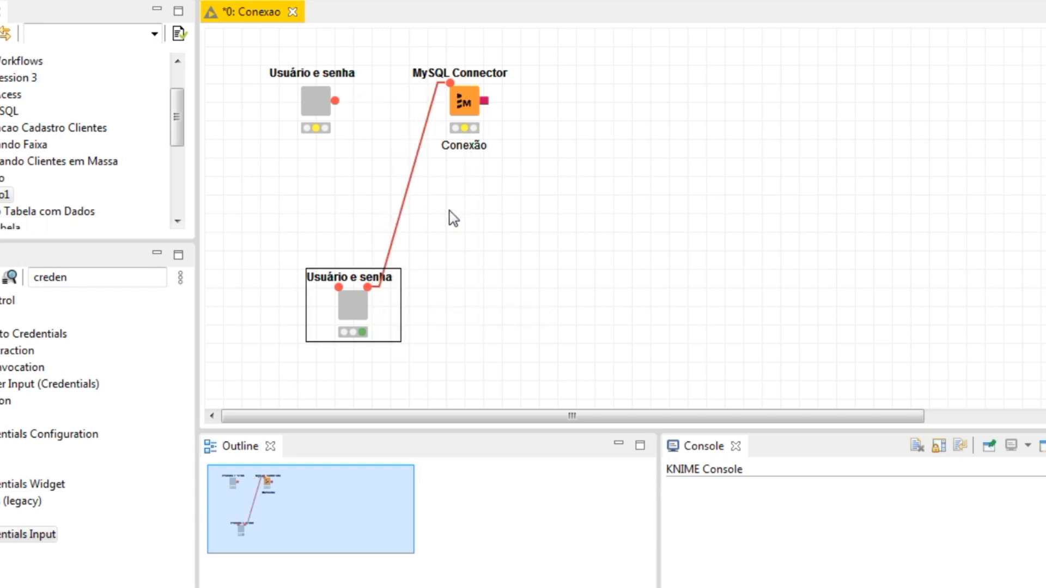
{"action": "left_click", "coordinate": [626, 247]}
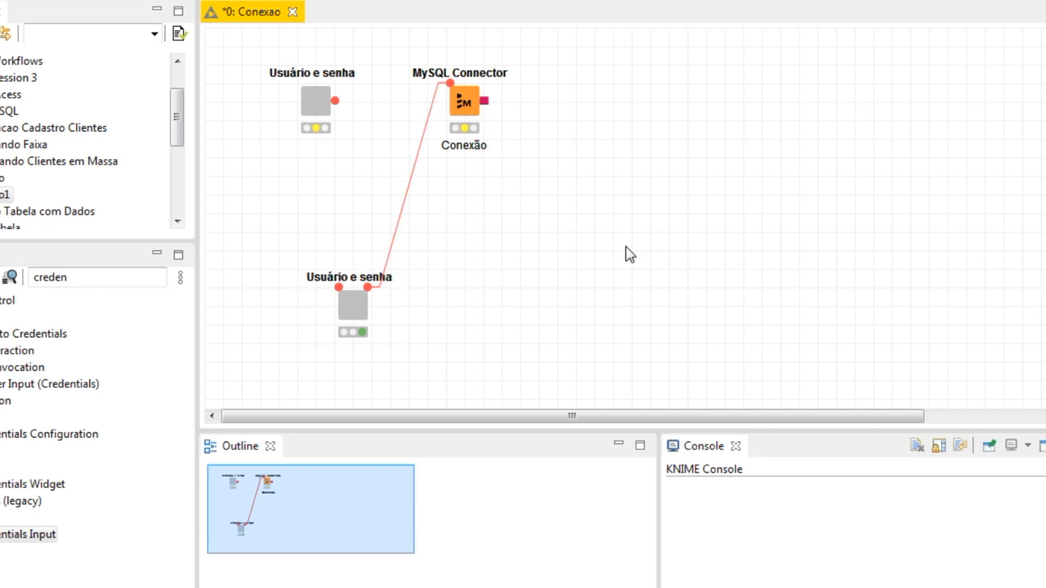
Configure the MySQL Connector to authenticate with the credenciais credentials, and execute the node
{"action": "double_click", "coordinate": [466, 106]}
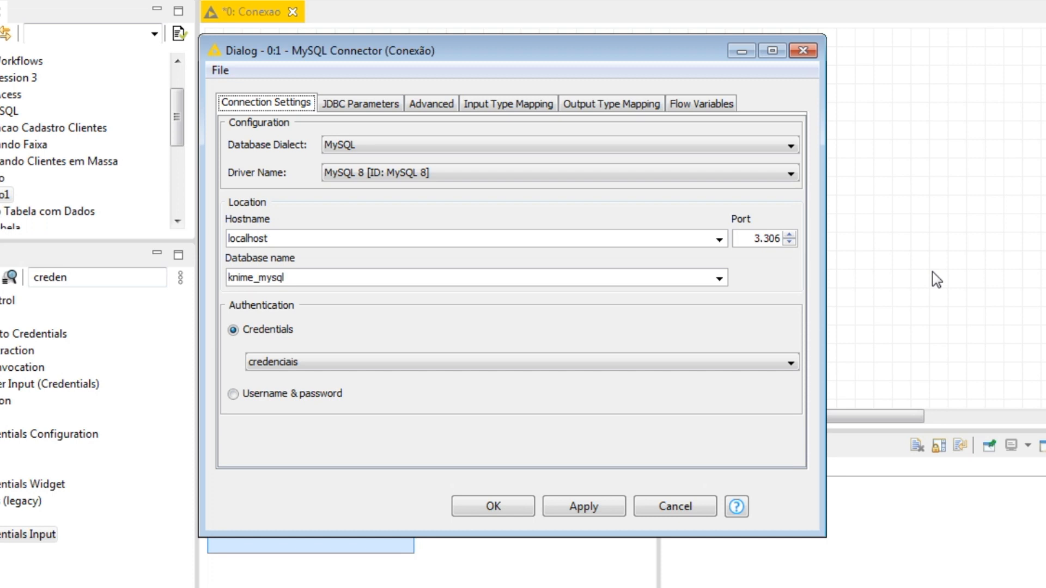
{"action": "left_click", "coordinate": [599, 362]}
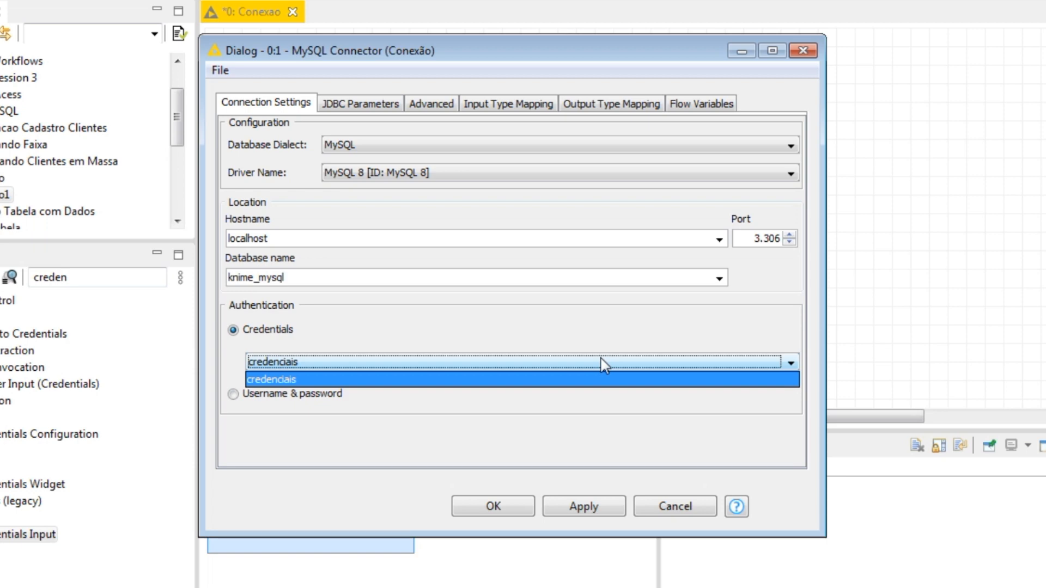
{"action": "left_click", "coordinate": [602, 364]}
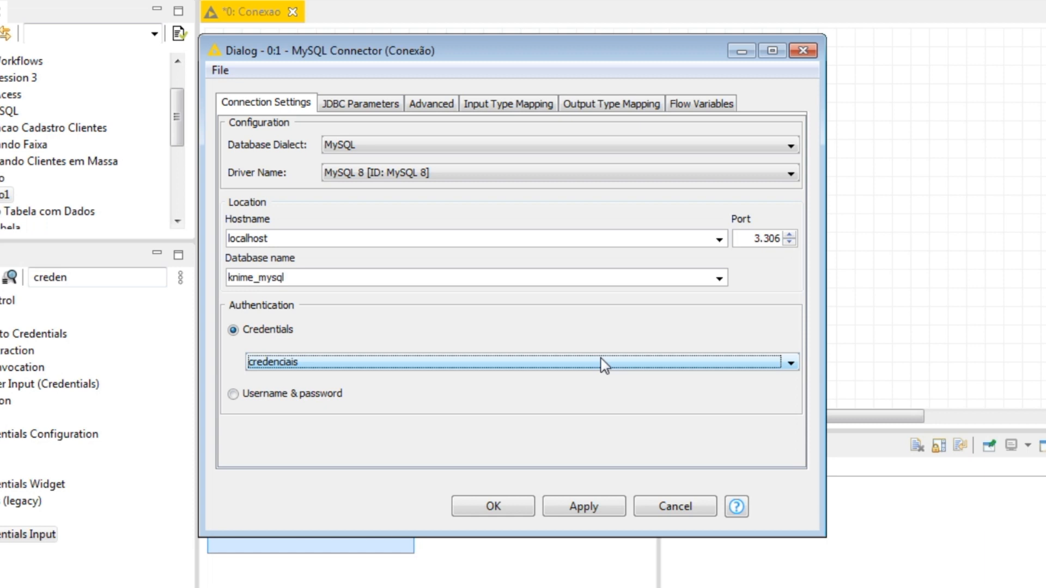
{"action": "left_click", "coordinate": [505, 507]}
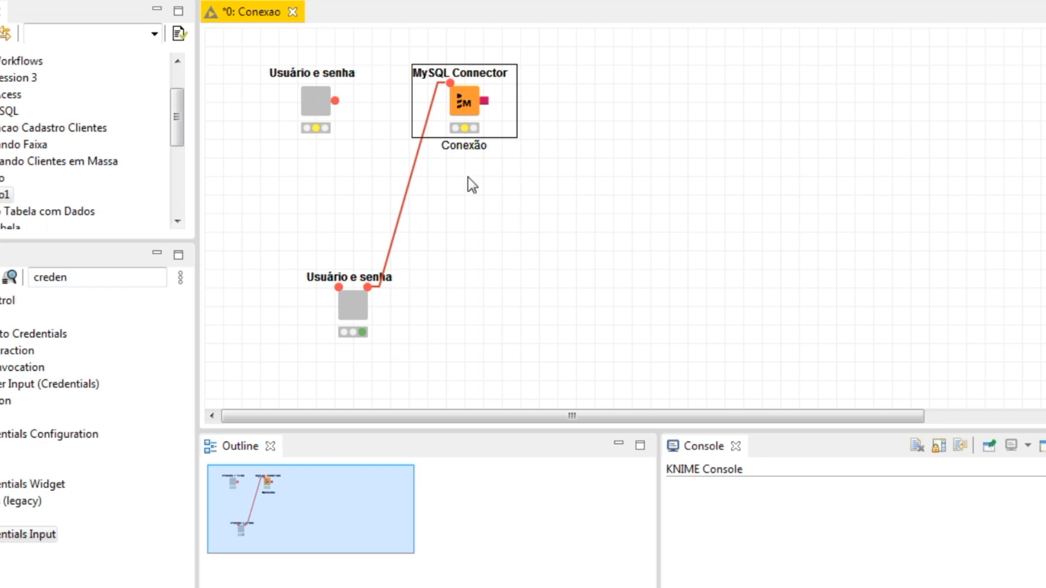
{"action": "right_click", "coordinate": [472, 108]}
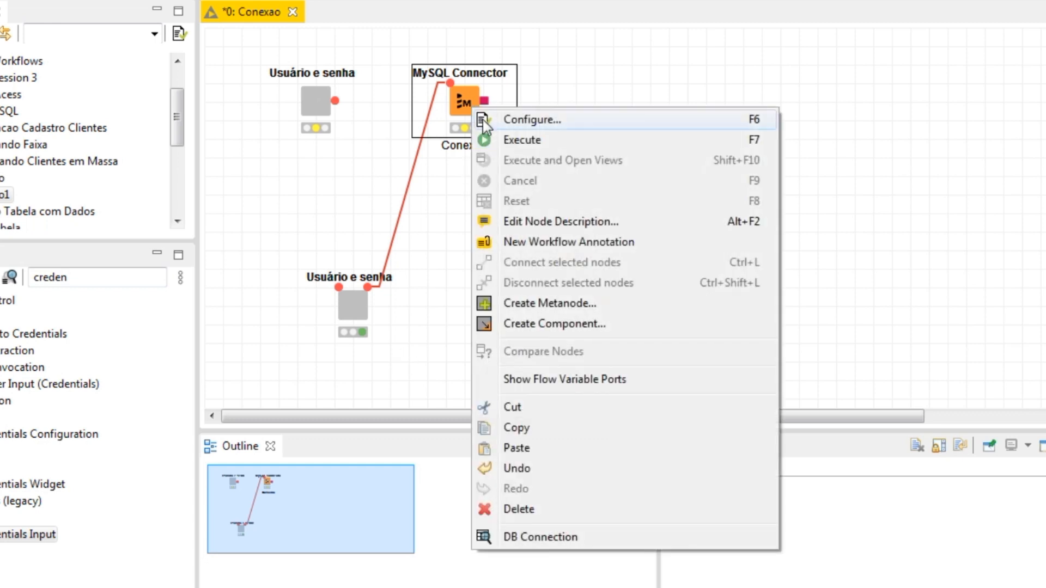
{"action": "left_click", "coordinate": [501, 142]}
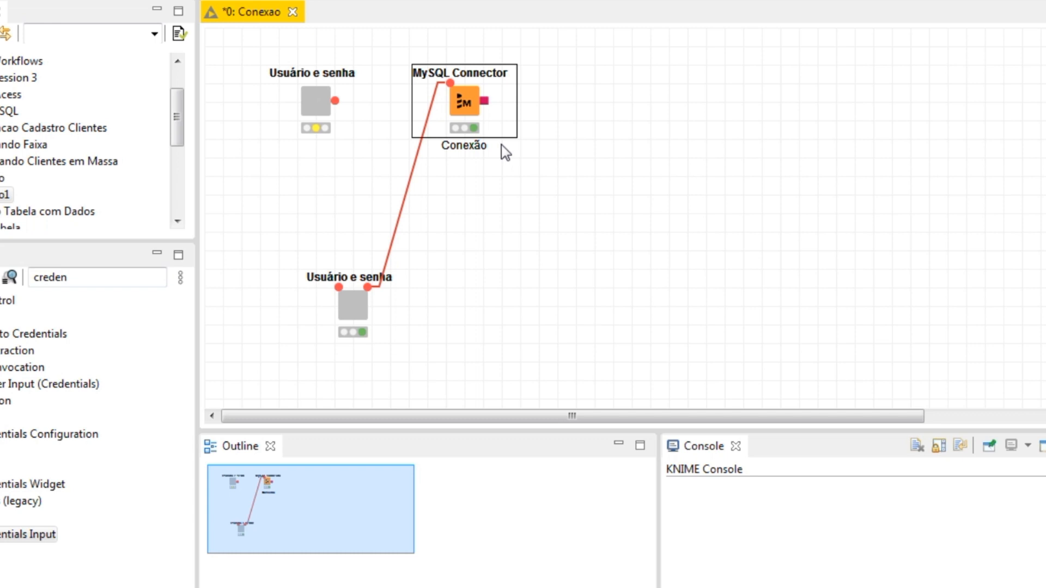
Delete the old, disconnected Usuário e senha component from the Conexao workflow
{"action": "left_click", "coordinate": [320, 107]}
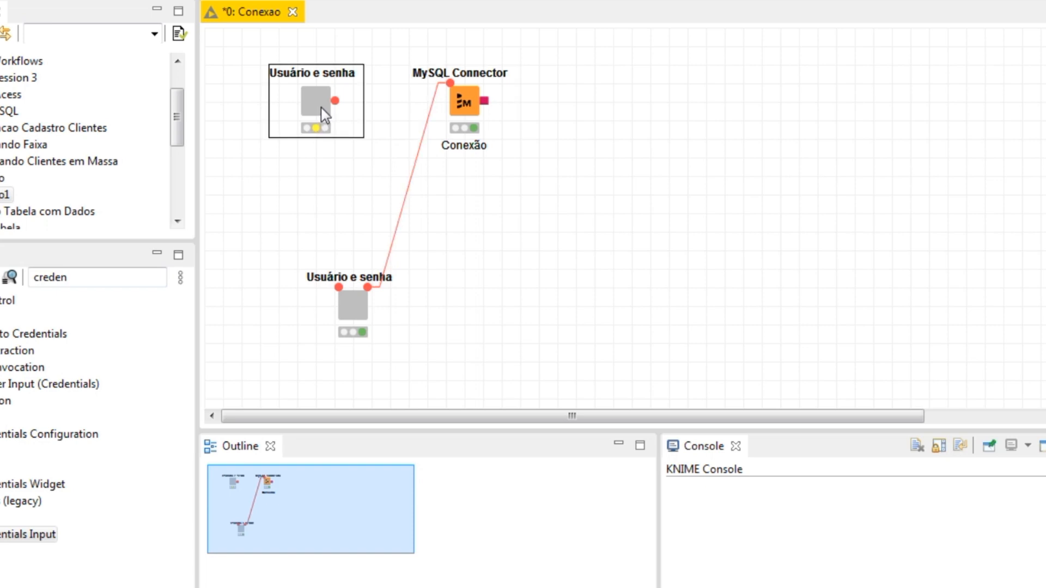
{"action": "key", "text": "Delete"}
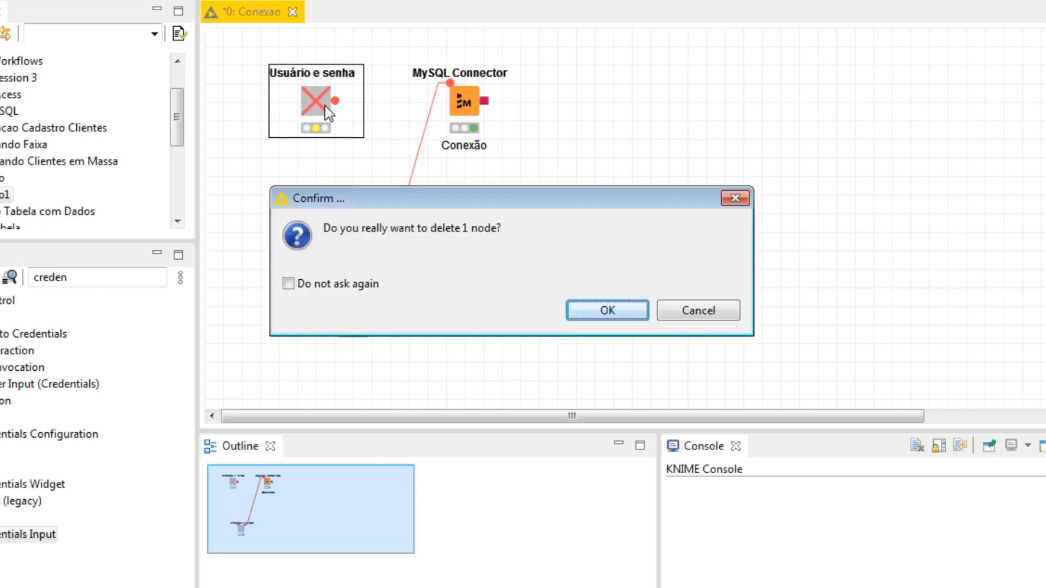
{"action": "key", "text": "Return"}
Reset both the remaining Usuário e senha component and the MySQL Connector
{"action": "left_click", "coordinate": [361, 306]}
{"action": "left_click", "coordinate": [478, 132], "text": "ctrl"}
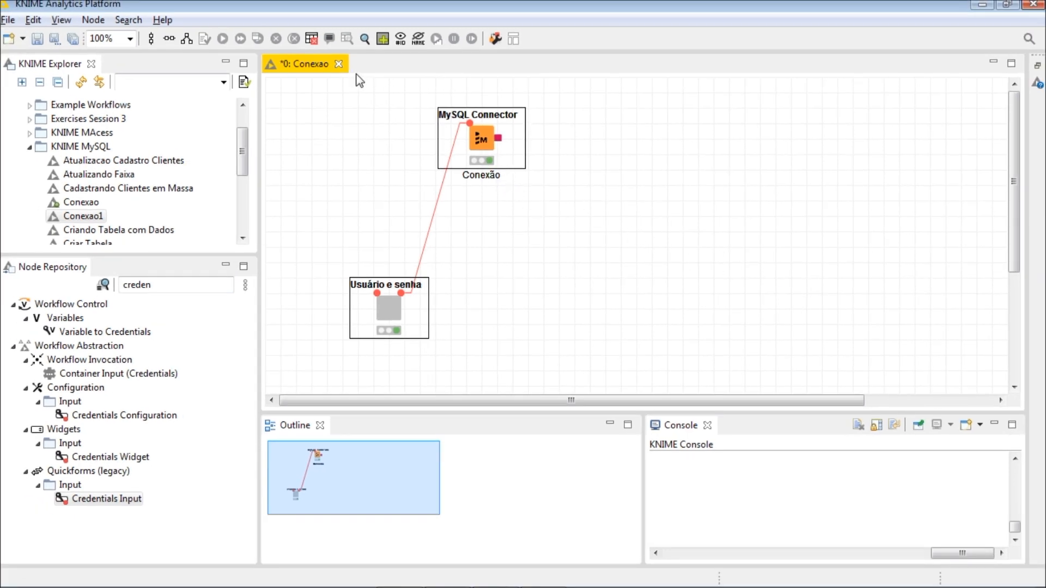
{"action": "left_click", "coordinate": [312, 40]}
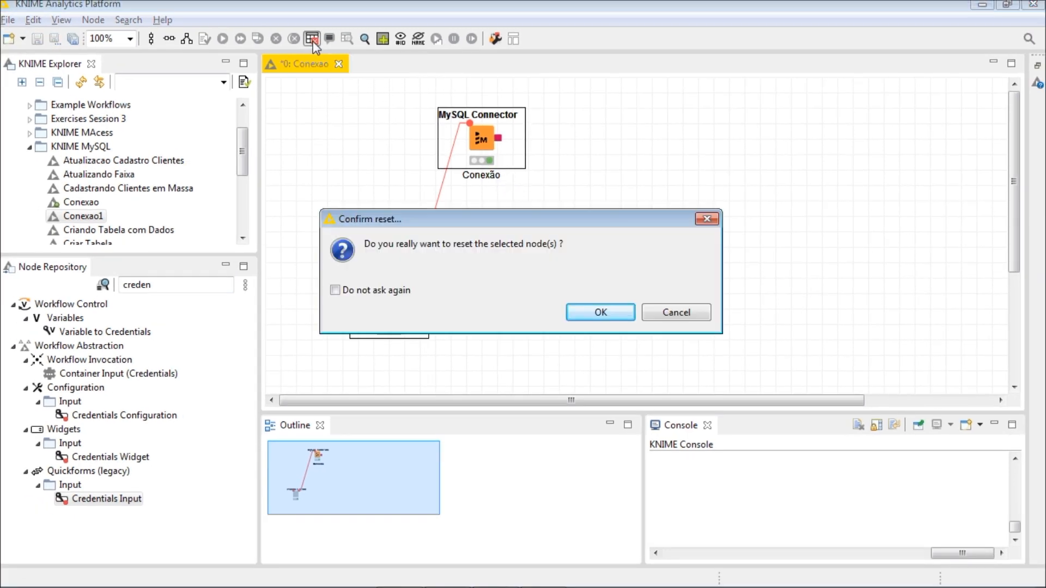
{"action": "left_click", "coordinate": [604, 311]}
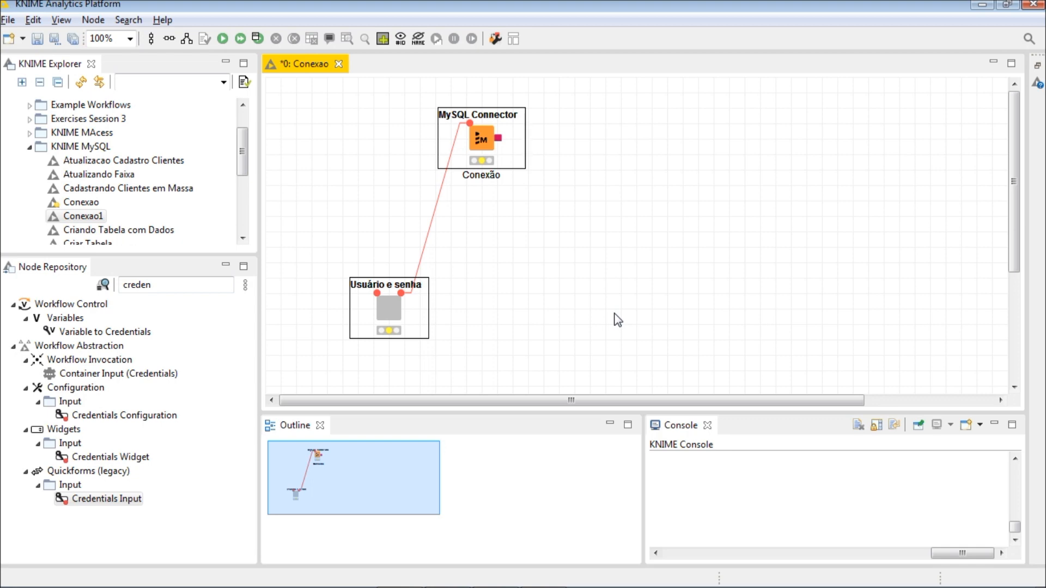
Close the Conexao workflow with its changes saved, and reopen it from the KNIME MySQL folder
{"action": "left_click", "coordinate": [338, 64]}
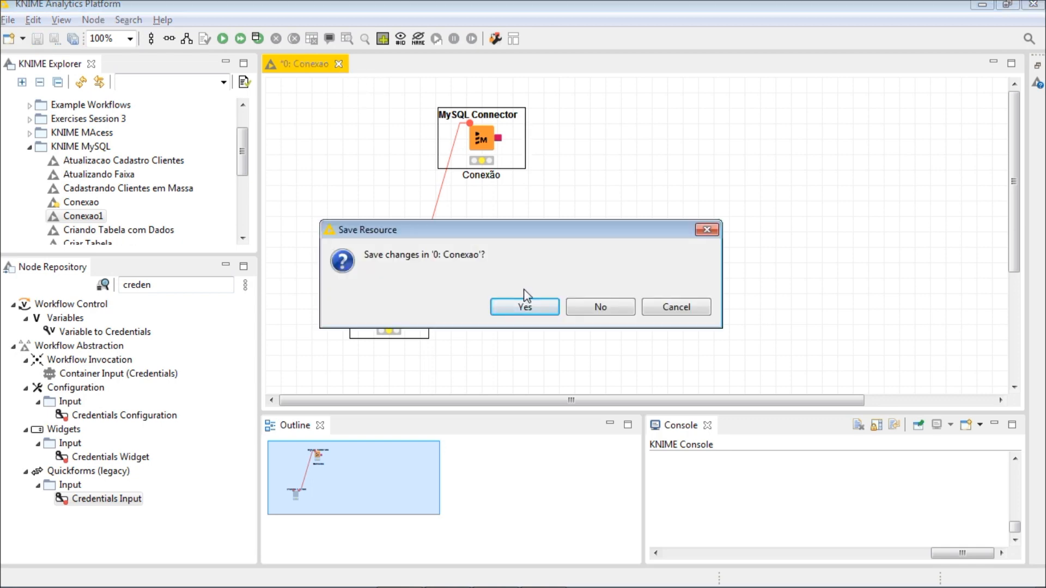
{"action": "left_click", "coordinate": [526, 307]}
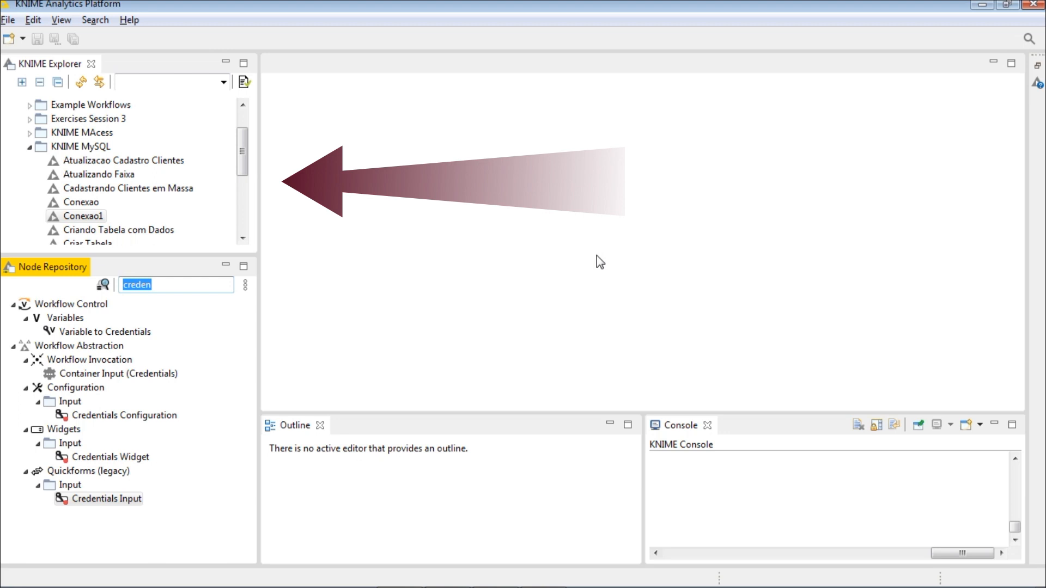
{"action": "left_click", "coordinate": [85, 203]}
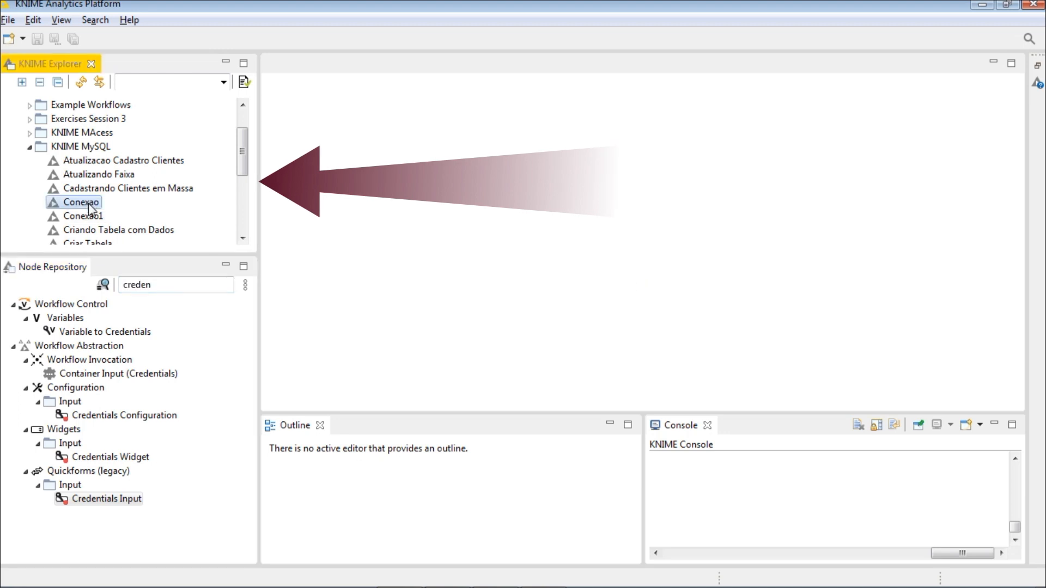
{"action": "double_click", "coordinate": [86, 204]}
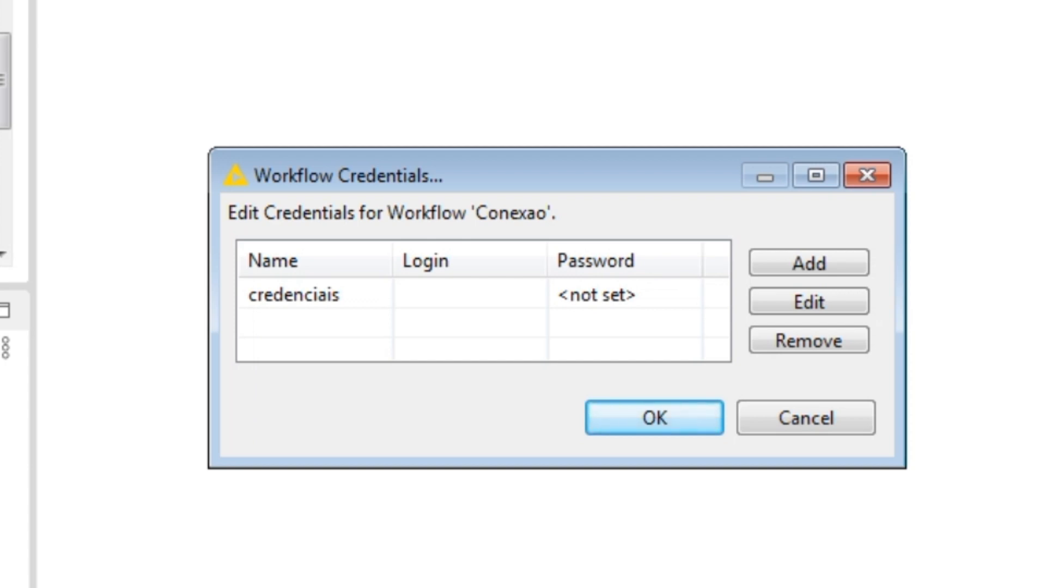
Enter the user login and password for the workflow's credenciais entry, and execute all nodes in Conexao
{"action": "left_click", "coordinate": [346, 297]}
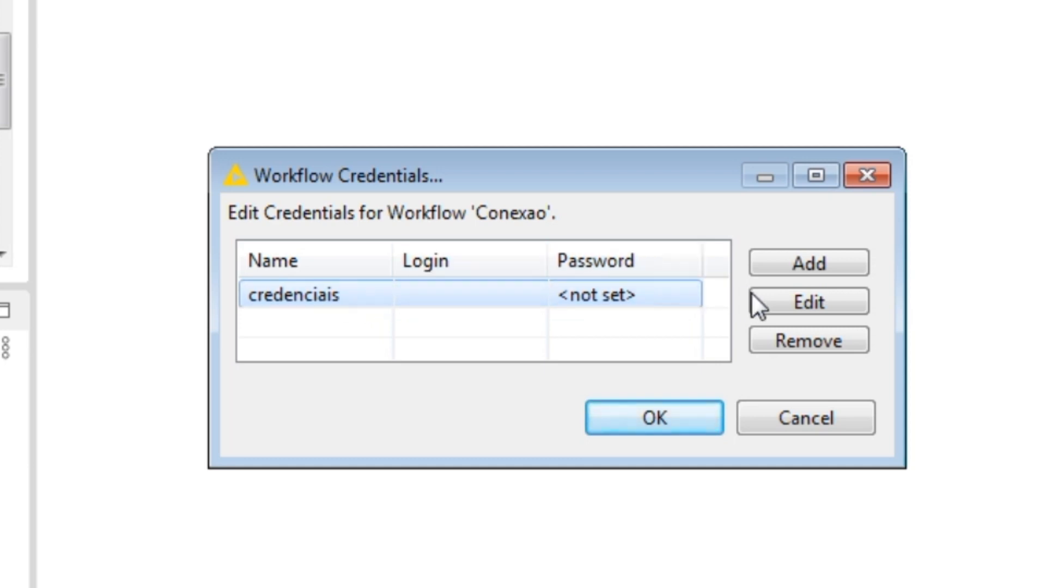
{"action": "left_click", "coordinate": [770, 300]}
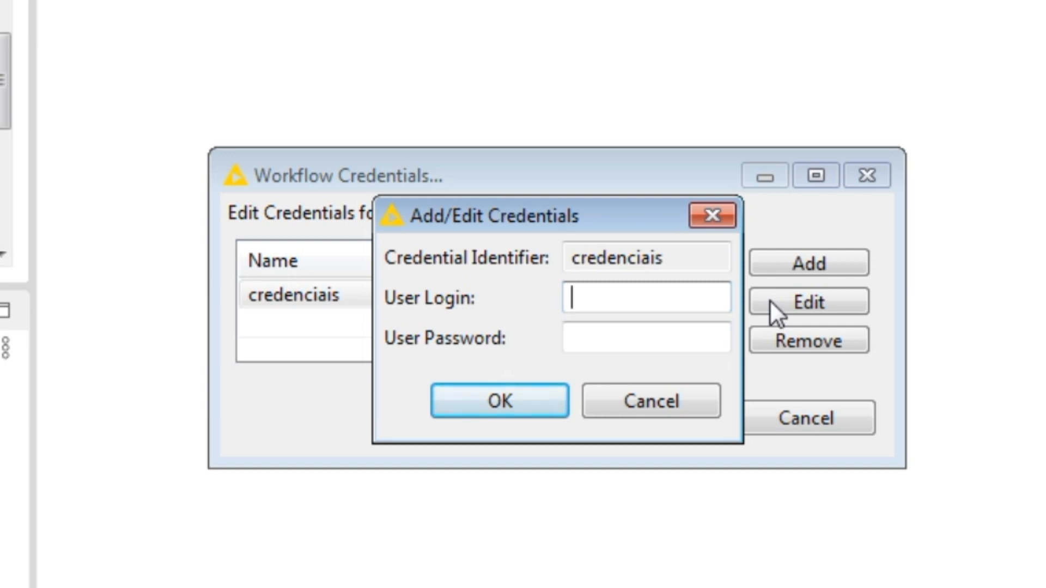
{"action": "type", "text": "rfre"}
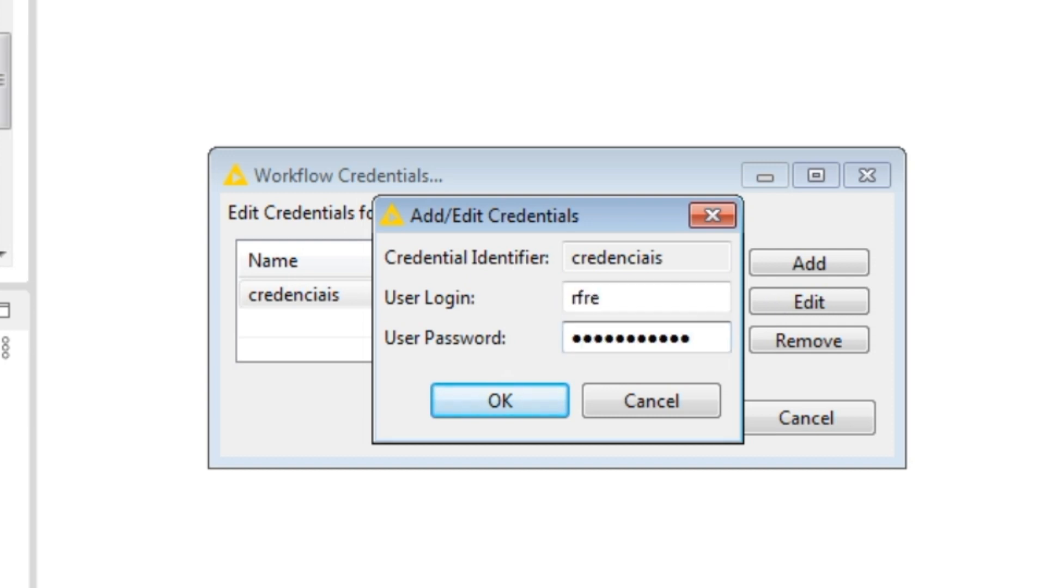
{"action": "left_click", "coordinate": [517, 399]}
{"action": "left_click", "coordinate": [635, 420]}
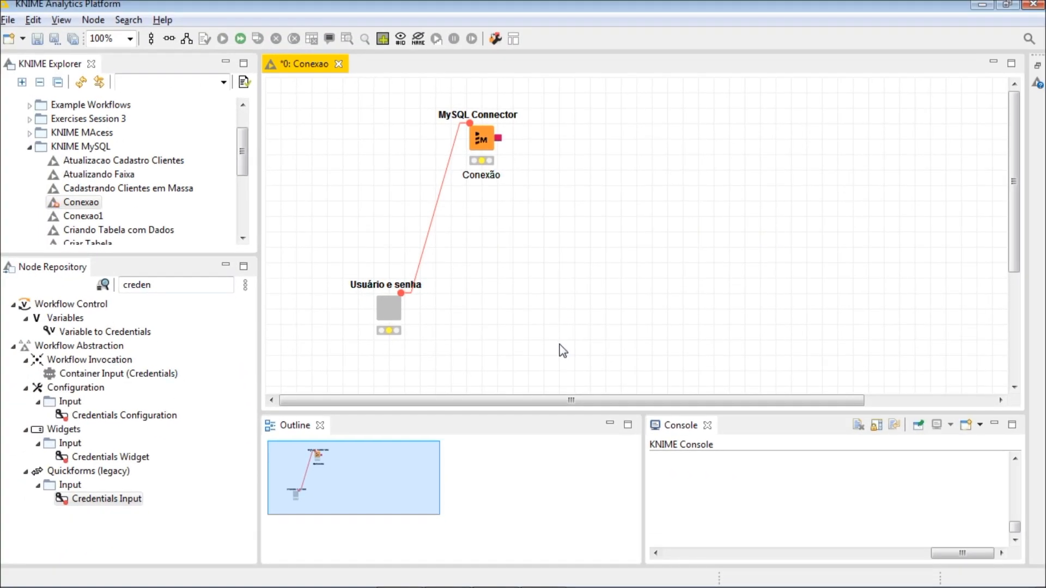
{"action": "left_click", "coordinate": [240, 39]}
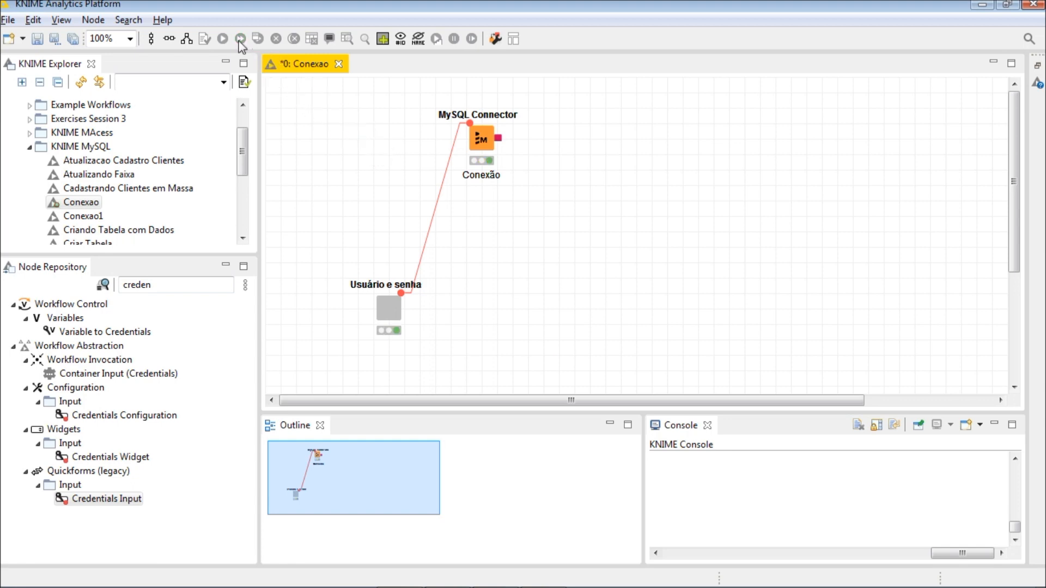